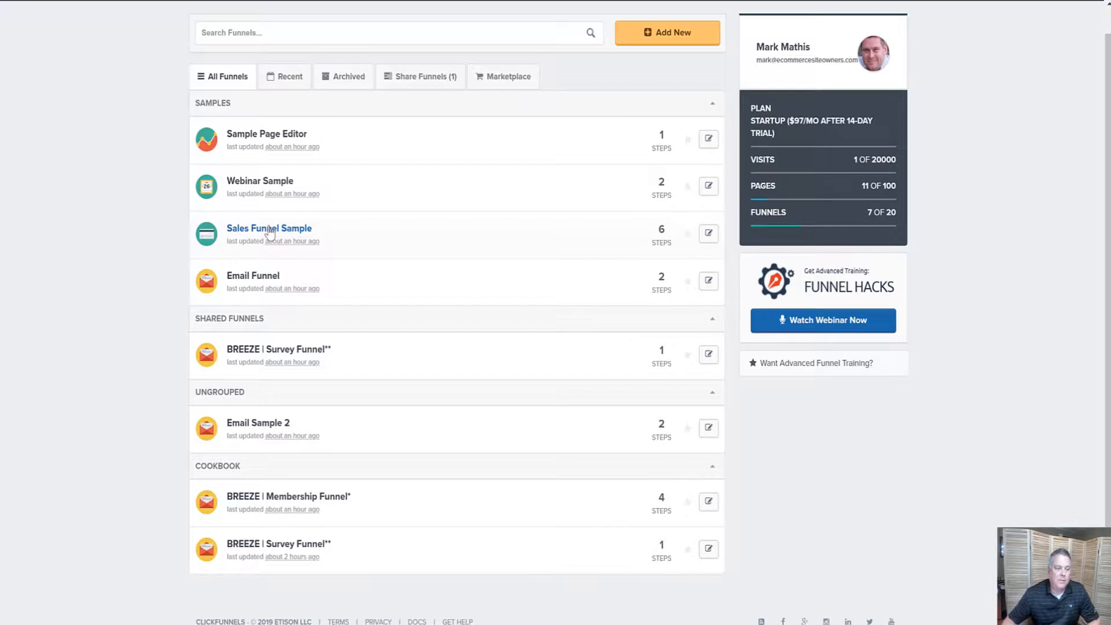
Open the Sales Funnel Sample and apply the Mother Funnel PLF FUNNEL - 12 order template to its Order Form step.
left_click(269, 230)
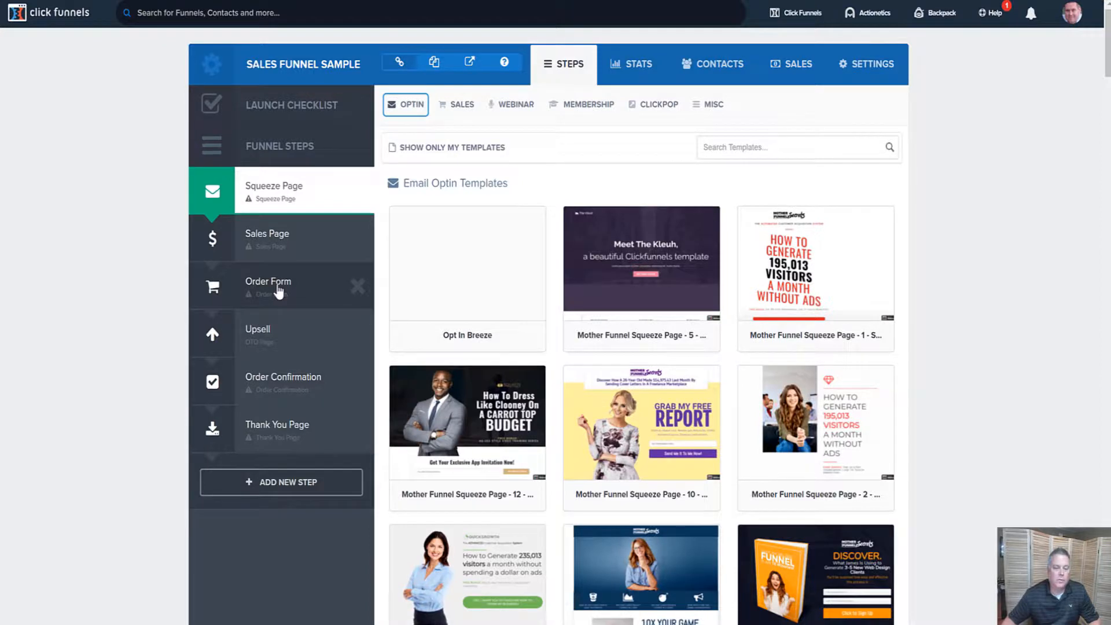
left_click(279, 291)
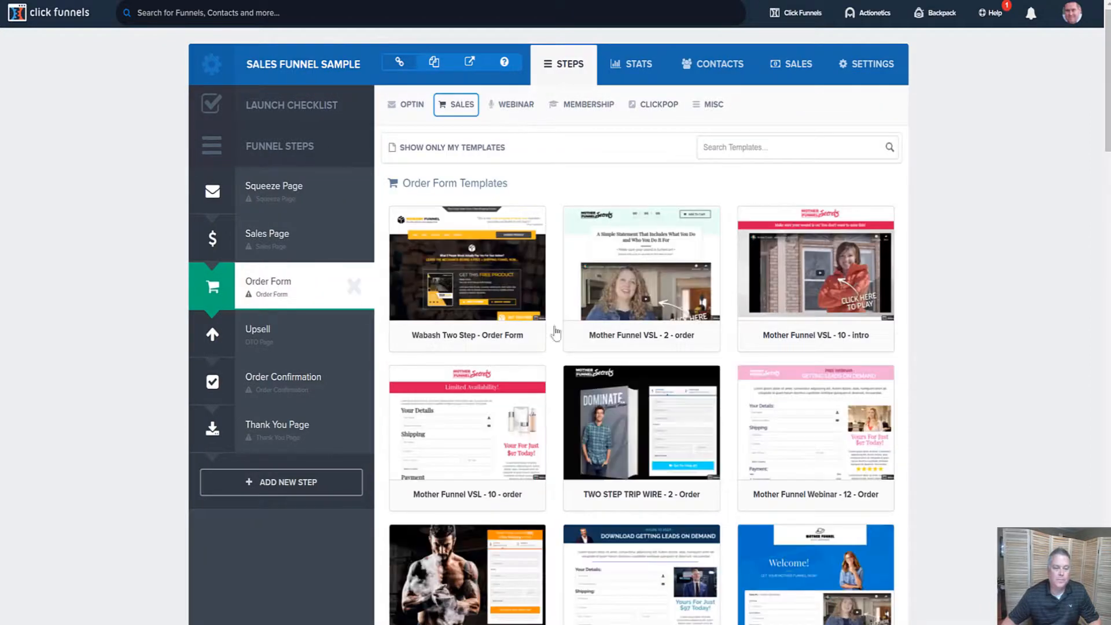
scroll(968, 337, "down", 5)
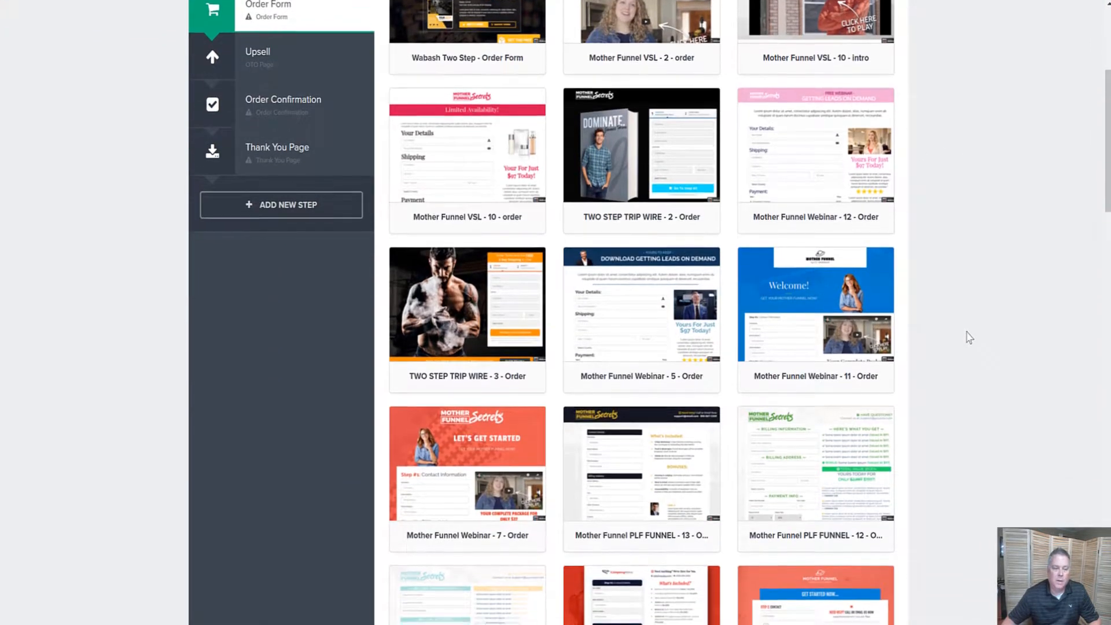
scroll(969, 337, "down", 4)
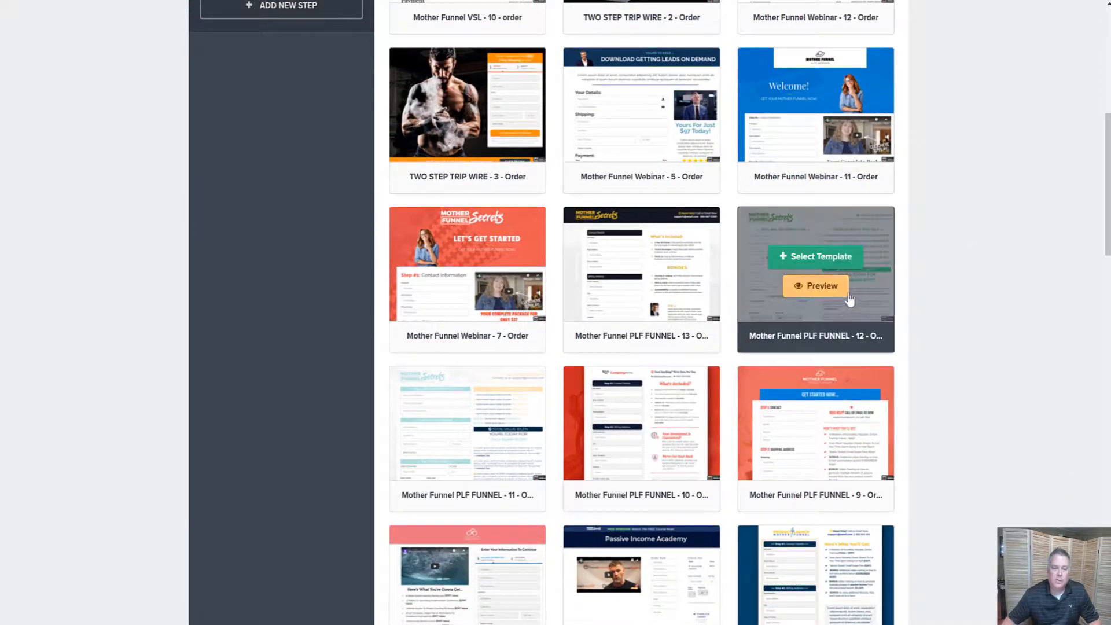
left_click(828, 257)
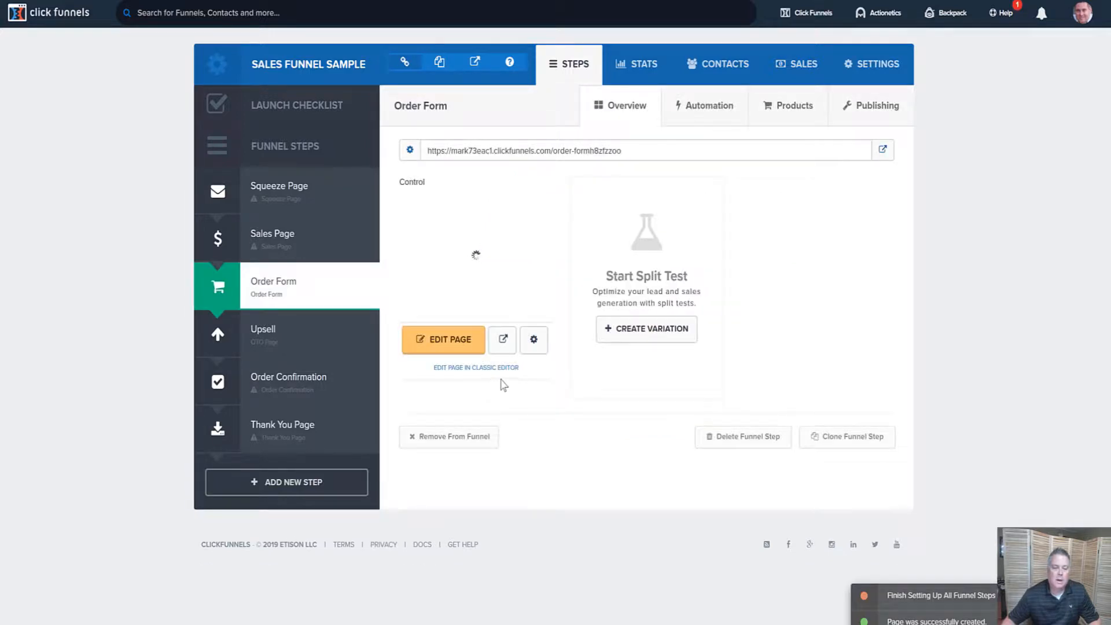
Preview the order form page, review its billing, payment and offer sections, and close the preview.
left_click(506, 343)
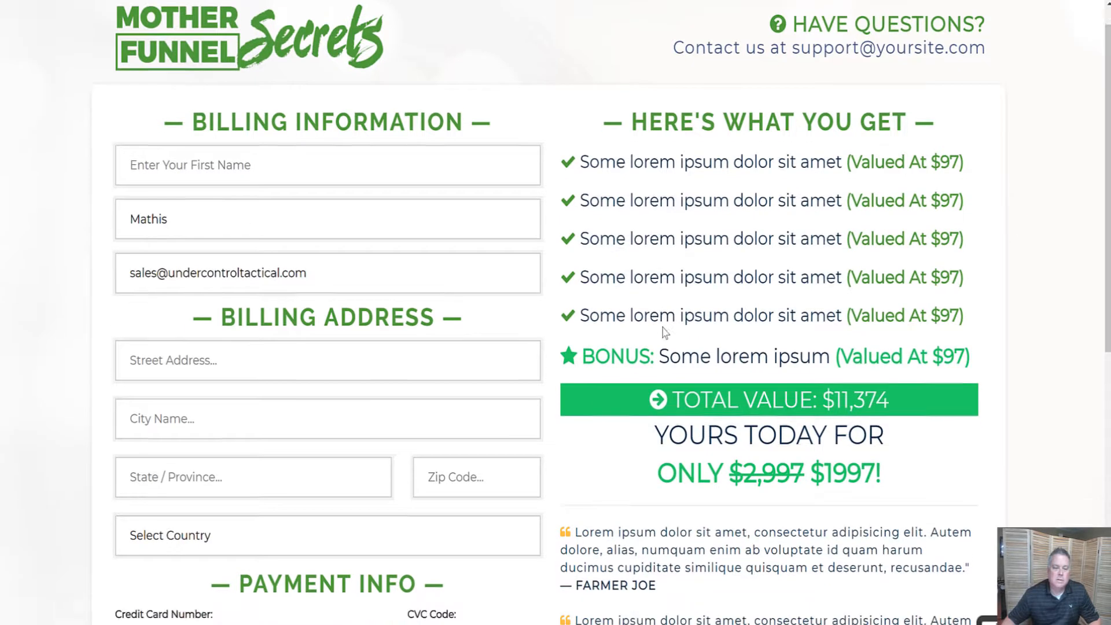
scroll(662, 327, "down", 10)
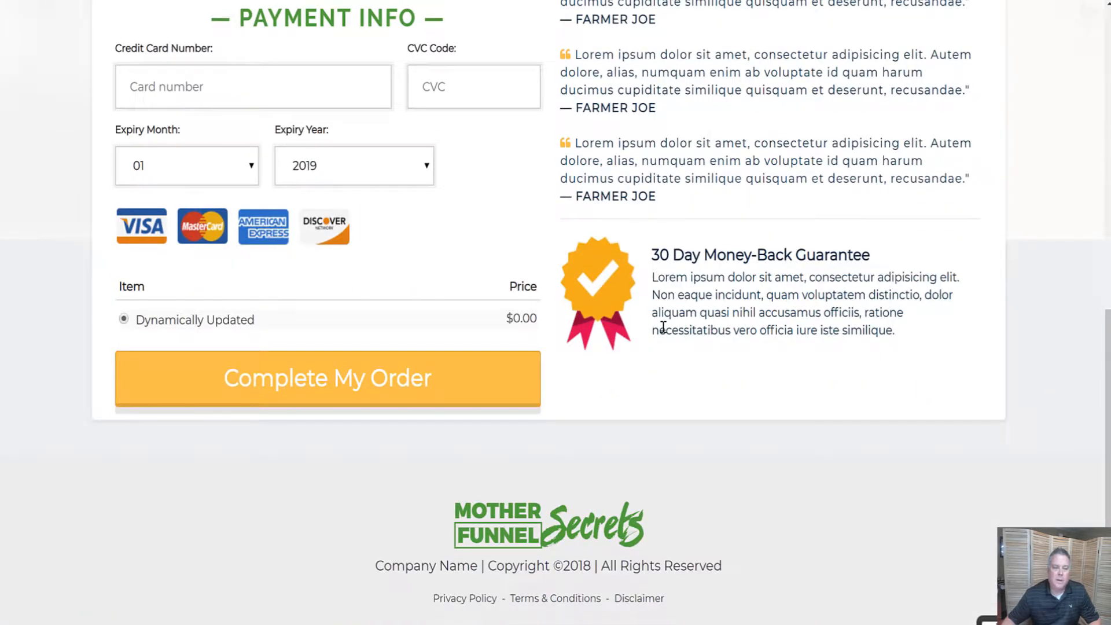
scroll(663, 327, "up", 4)
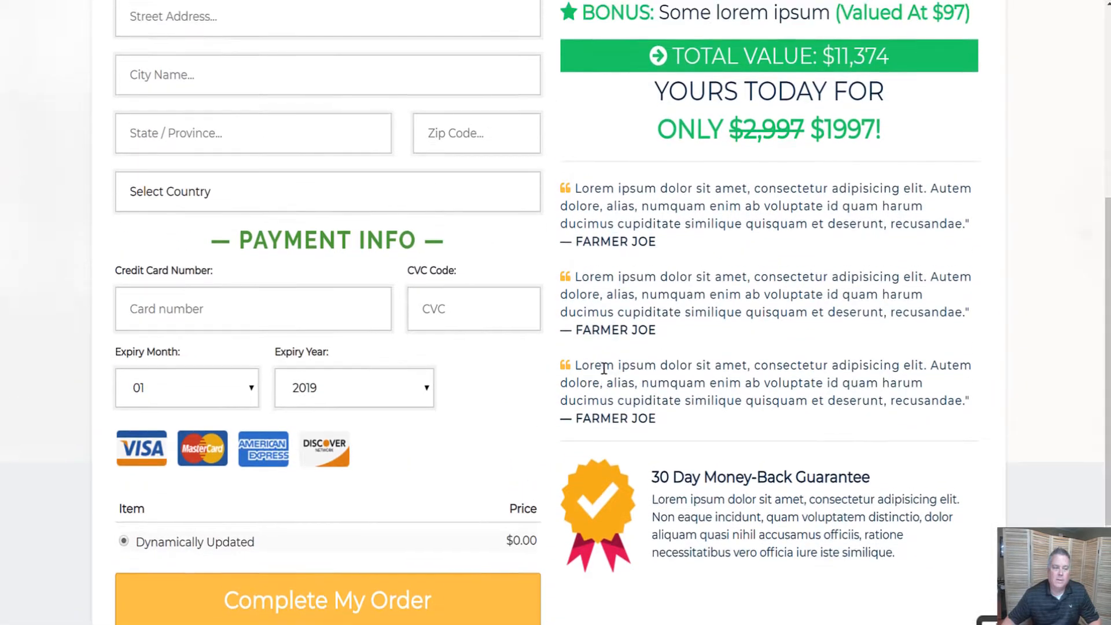
scroll(603, 369, "down", 2)
scroll(603, 368, "up", 8)
scroll(604, 370, "down", 10)
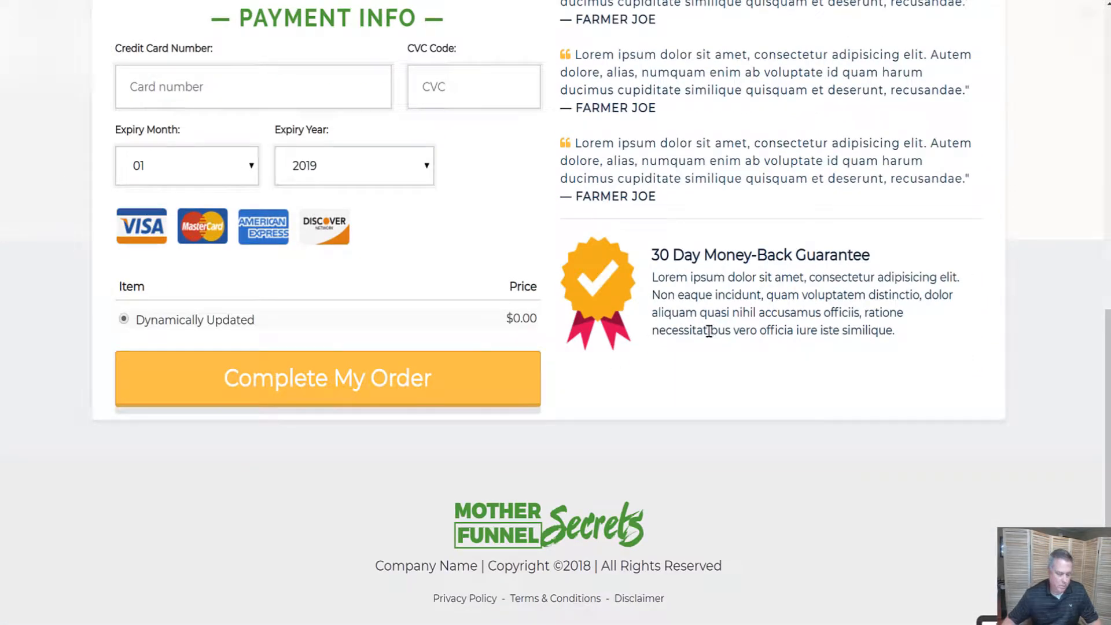
key("ctrl+w")
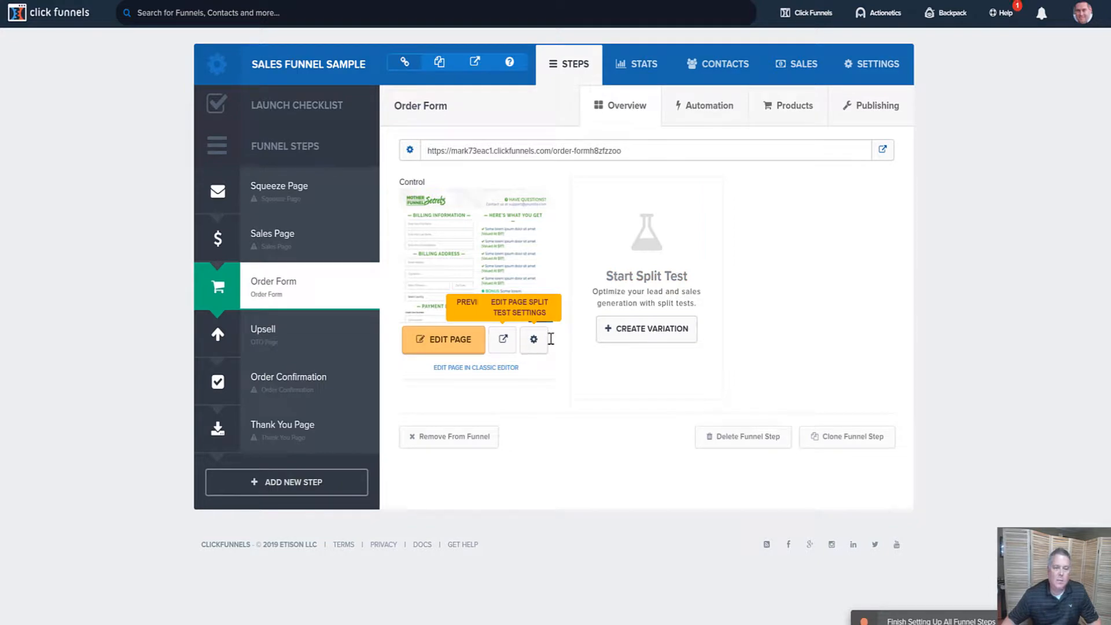
Add a one-time product to the Order Form step with the Stripe payment integration and save its payment options.
left_click(777, 126)
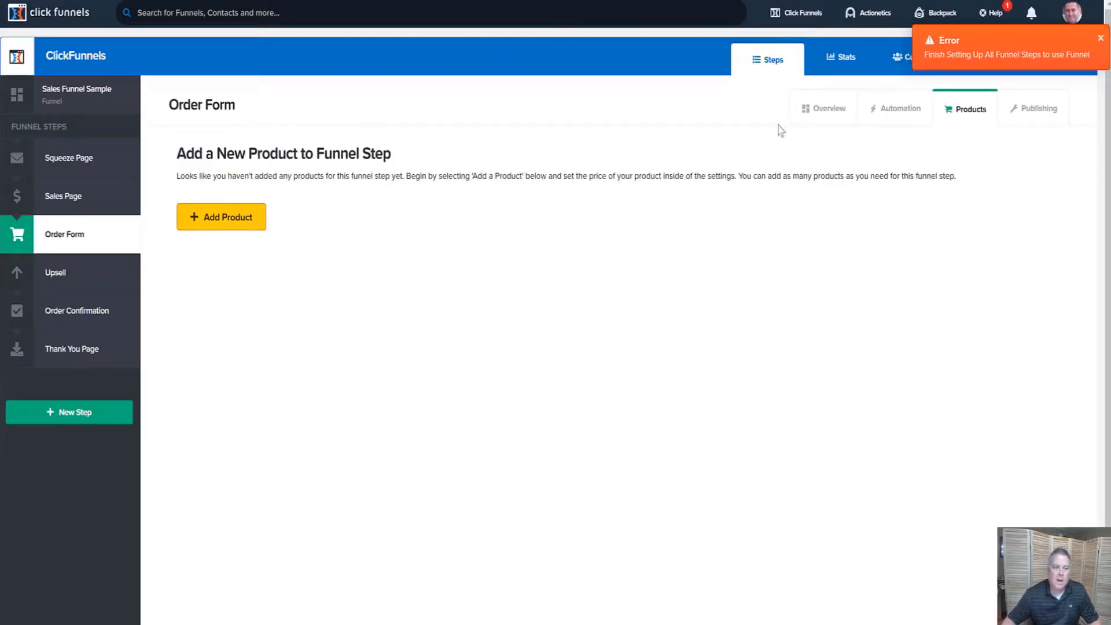
left_click(1097, 40)
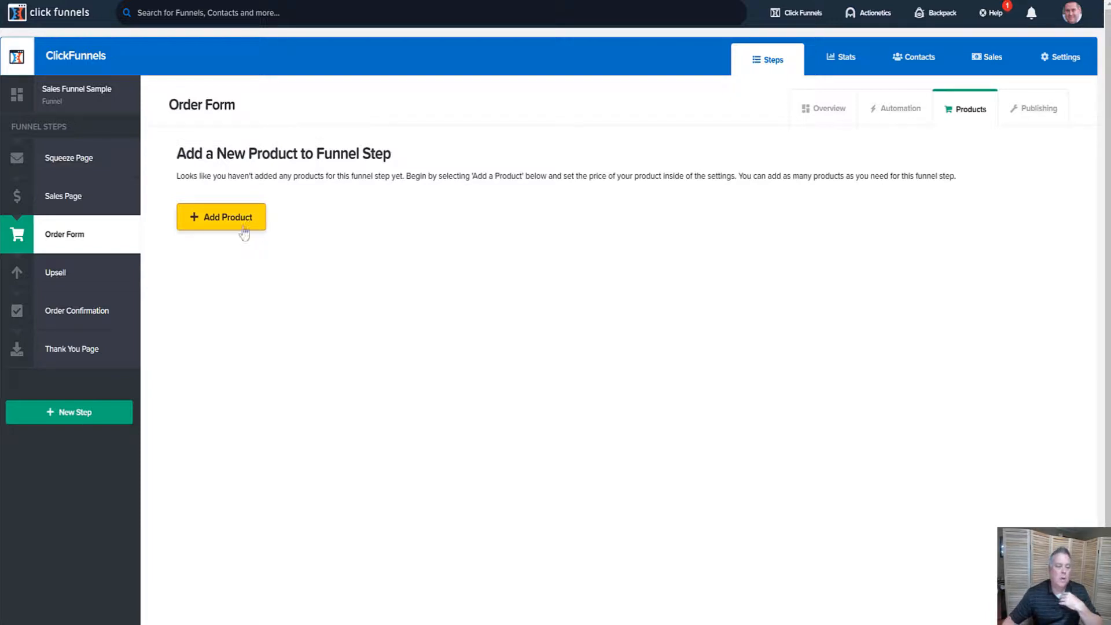
left_click(243, 231)
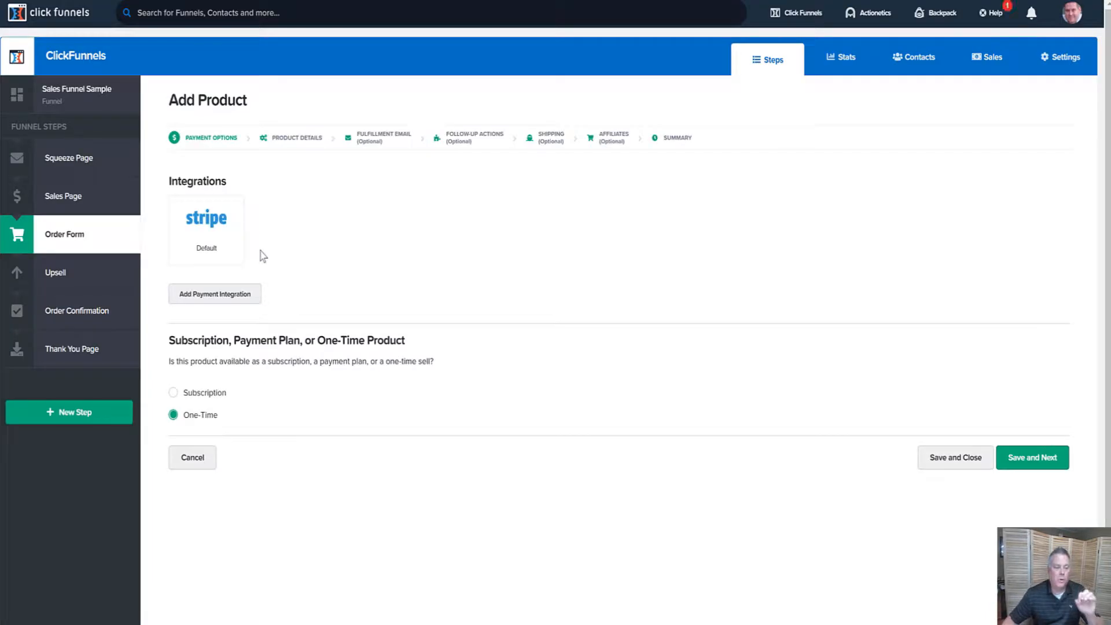
left_click(204, 228)
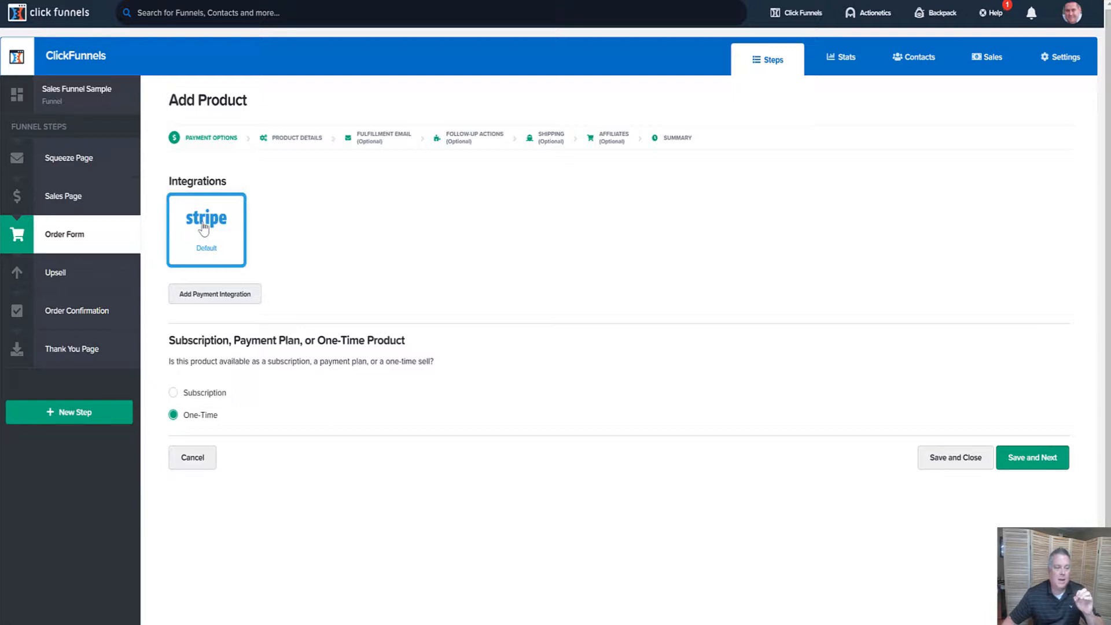
left_click(204, 227)
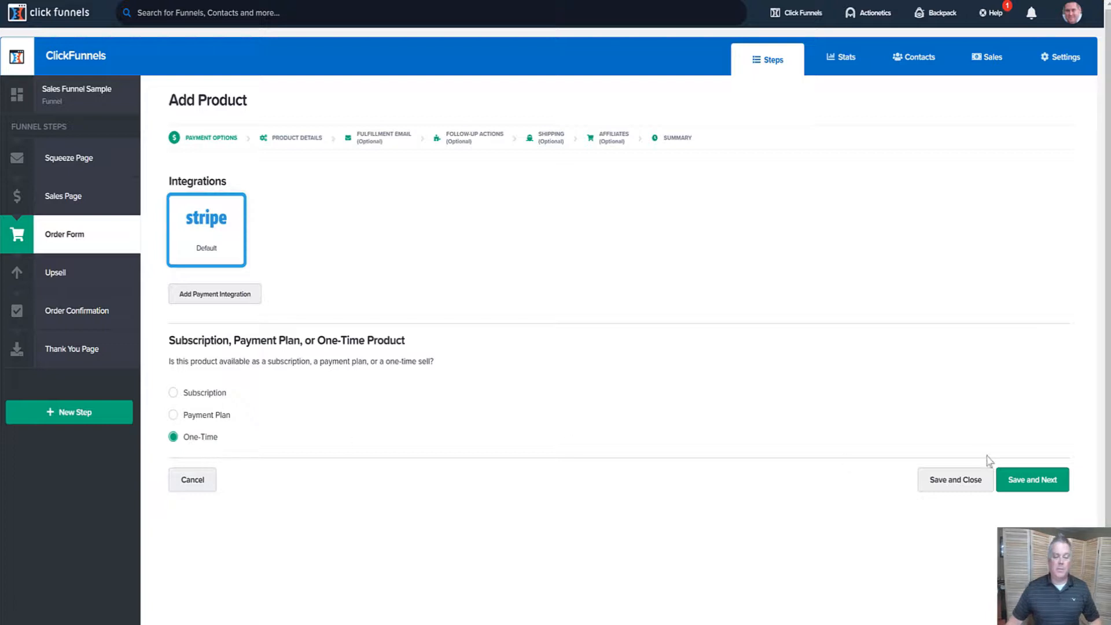
left_click(1043, 477)
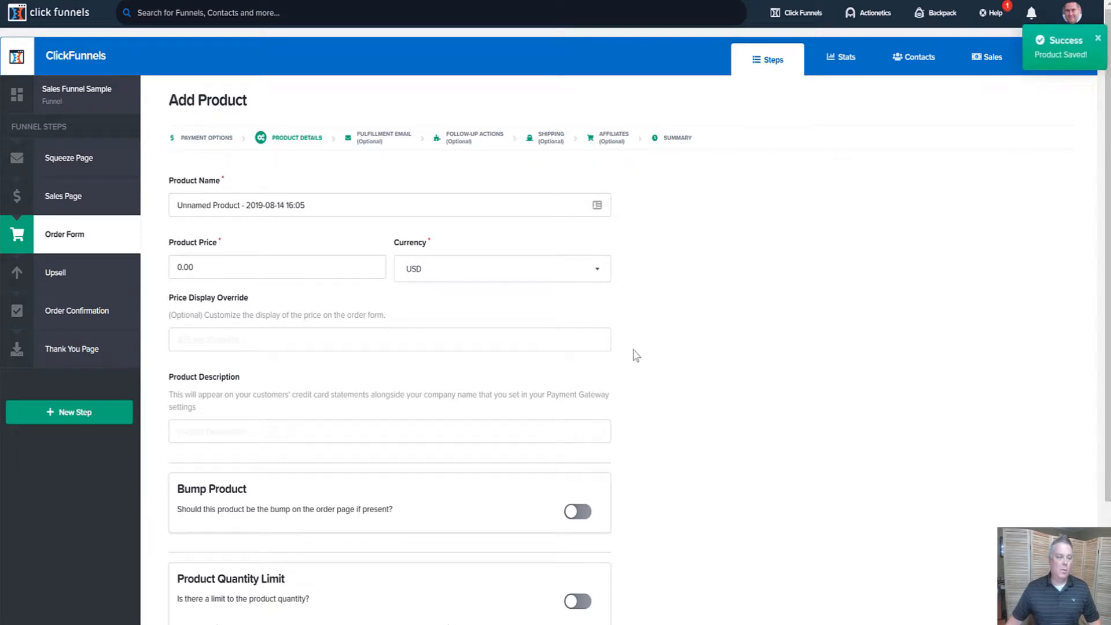
Name the product "Qty 1: Dog Leash" and set its price to 20 USD.
scroll(705, 338, "down", 2)
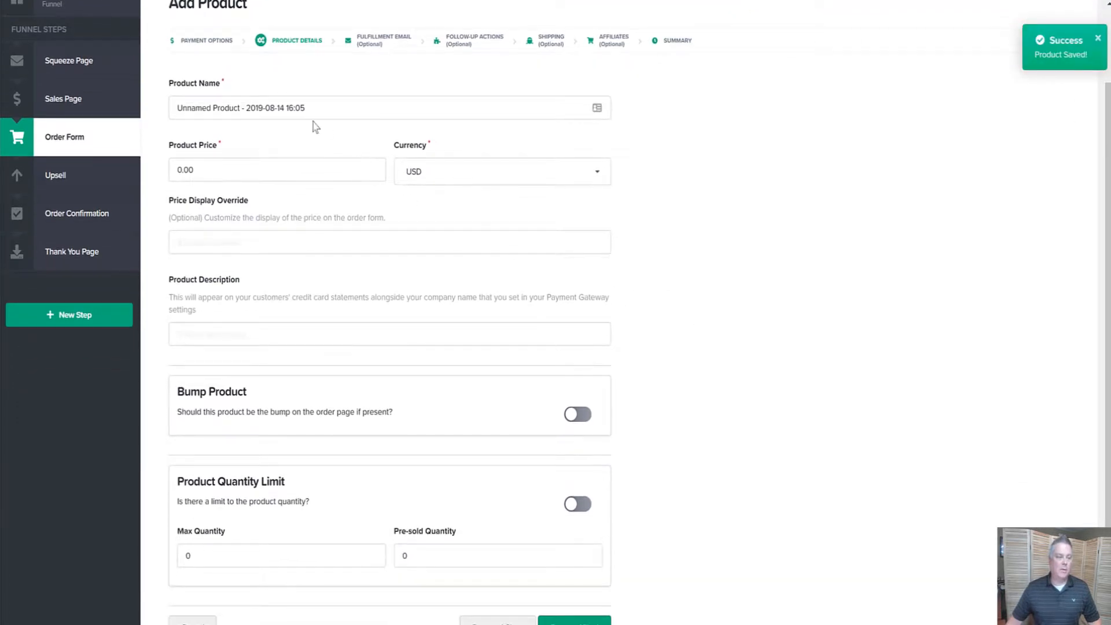
left_click_drag(324, 108, 152, 111)
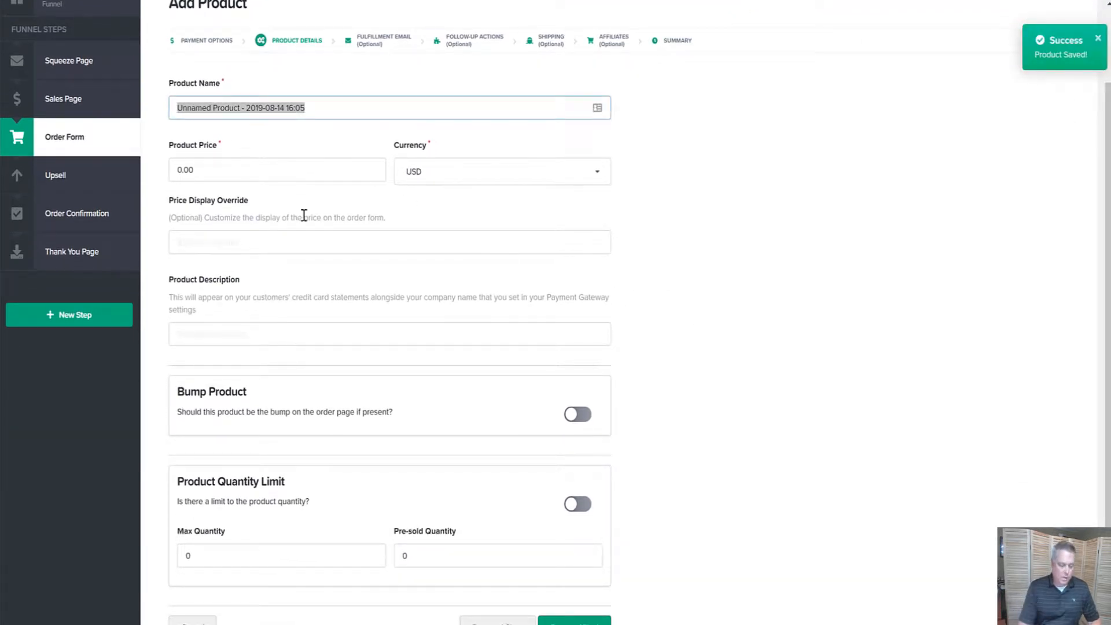
type("Dog Leash")
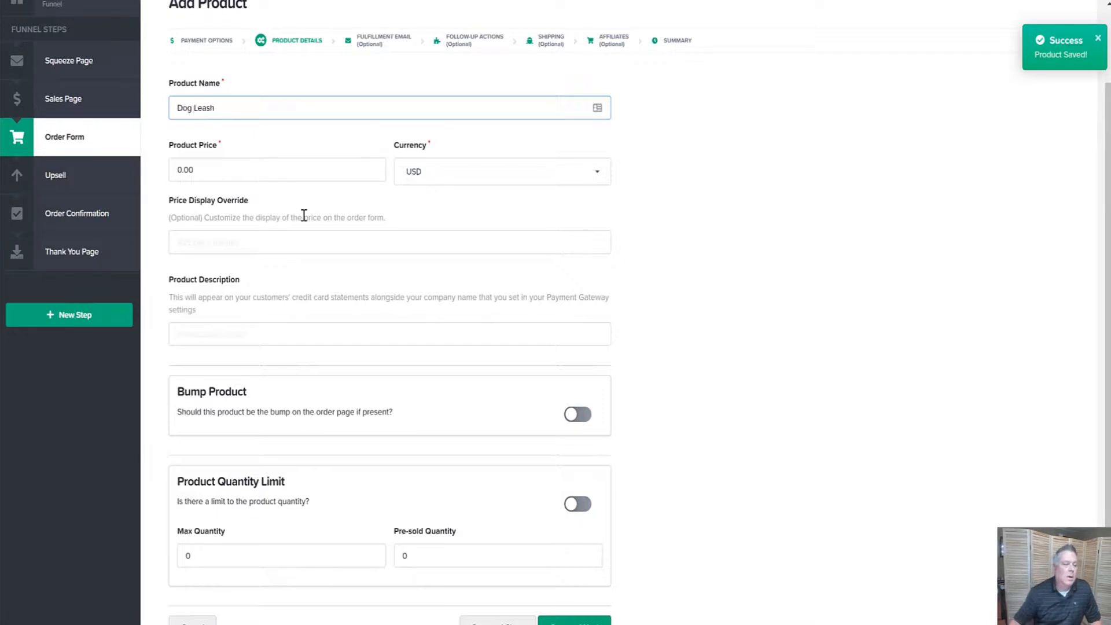
left_click(275, 167)
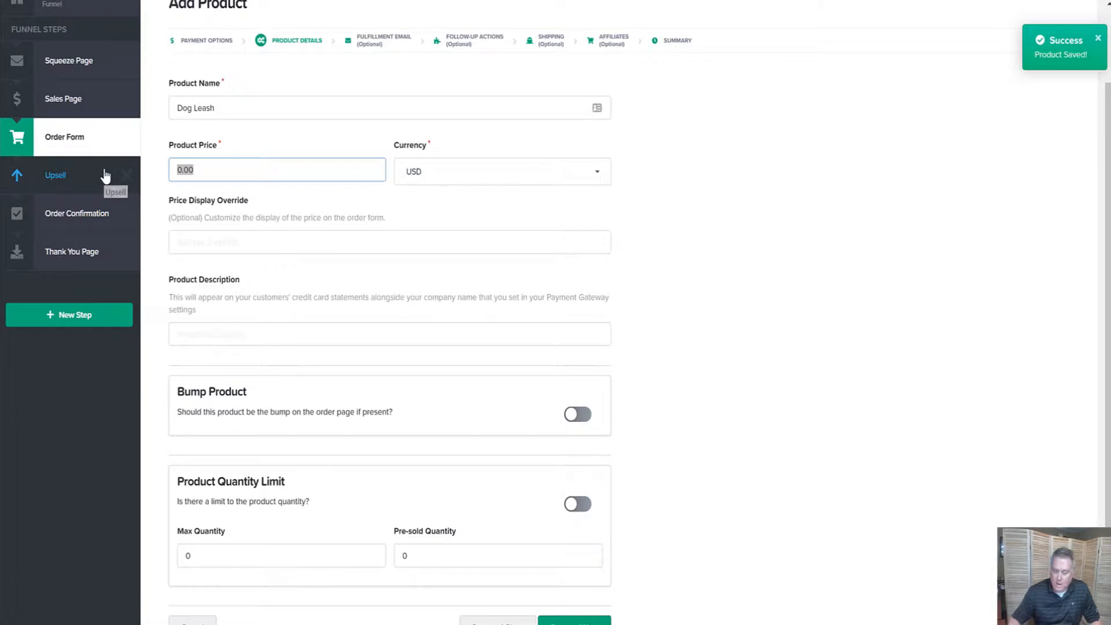
type("20")
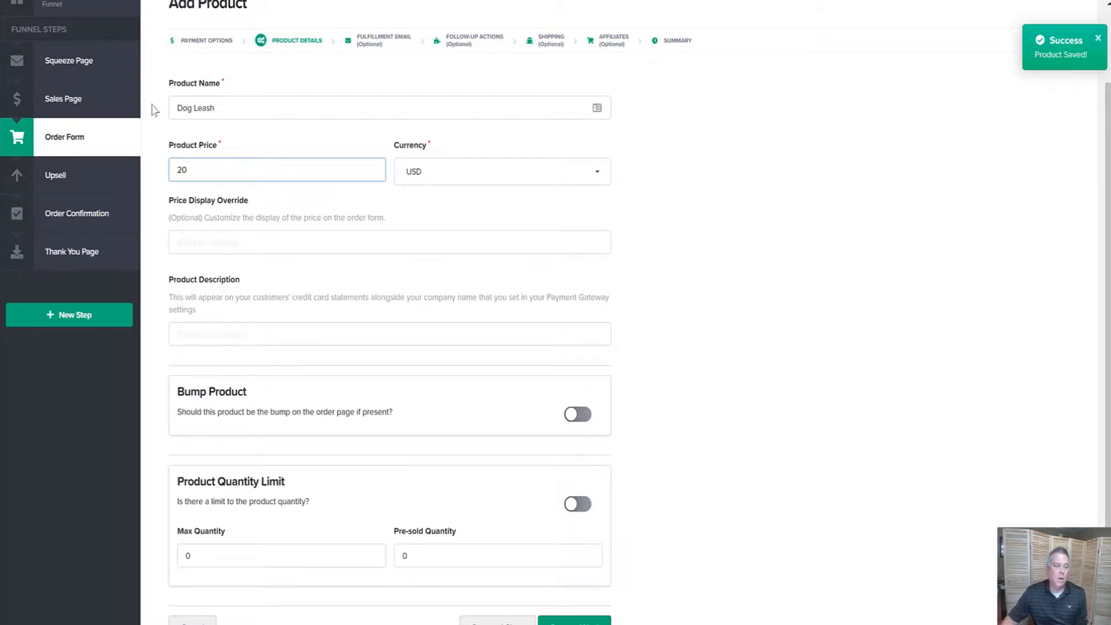
left_click(180, 108)
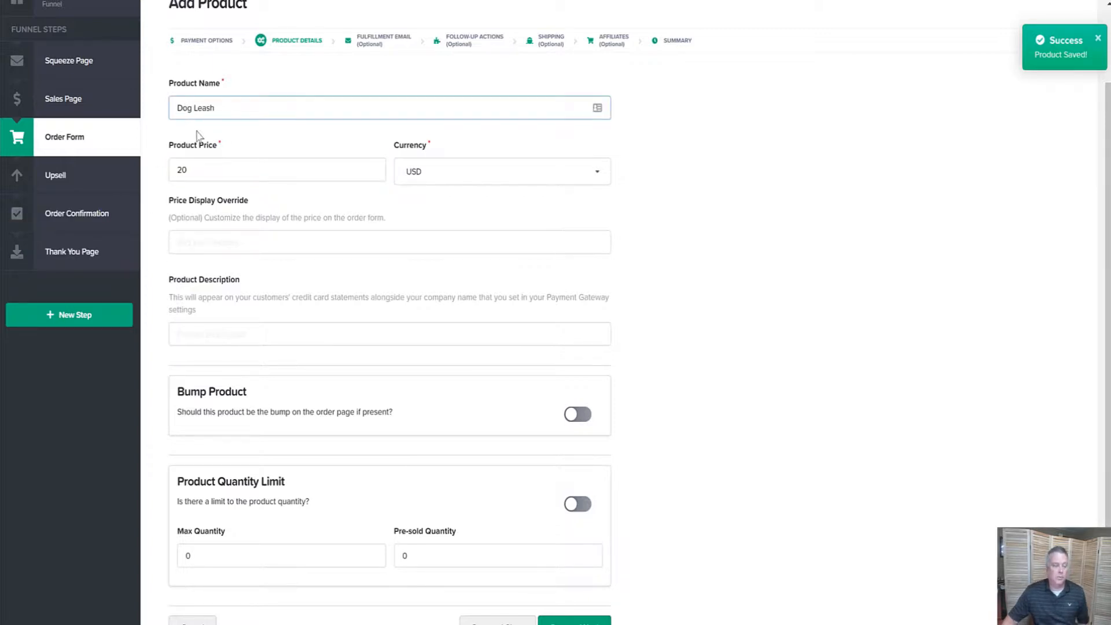
type("Oty 1")
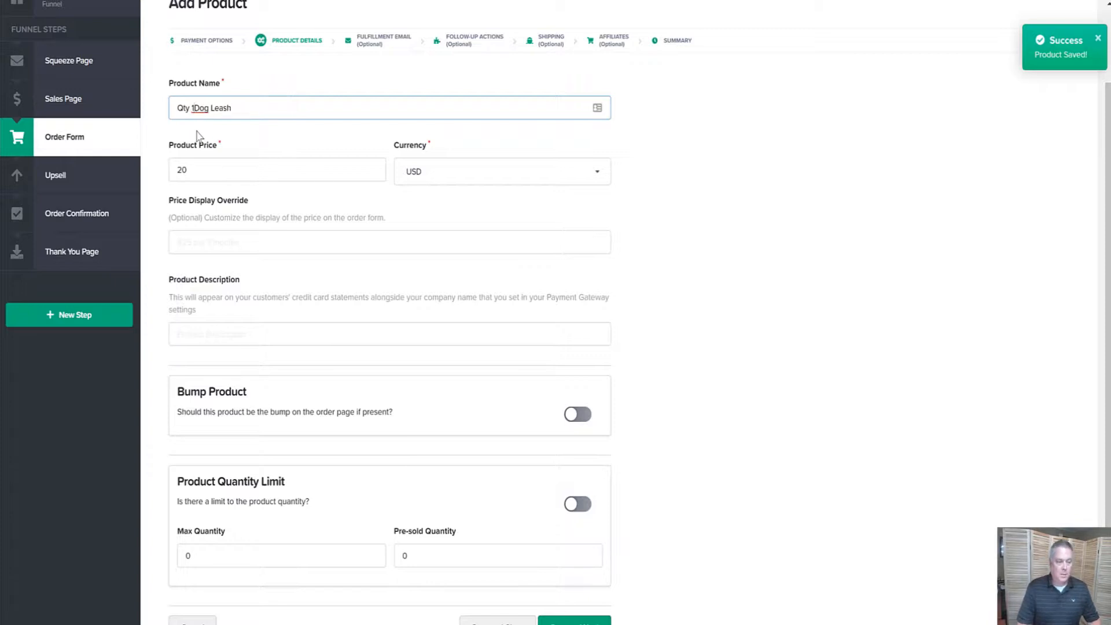
type(":")
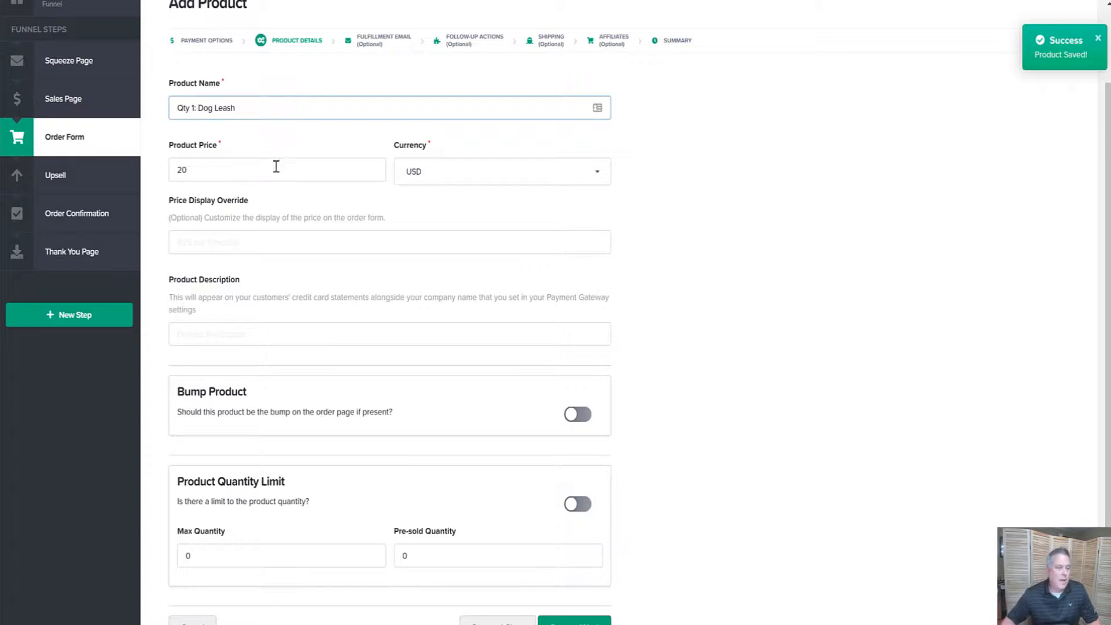
Enter "Dog Leash" as the product description and save the product details.
left_click(224, 335)
type("Dog")
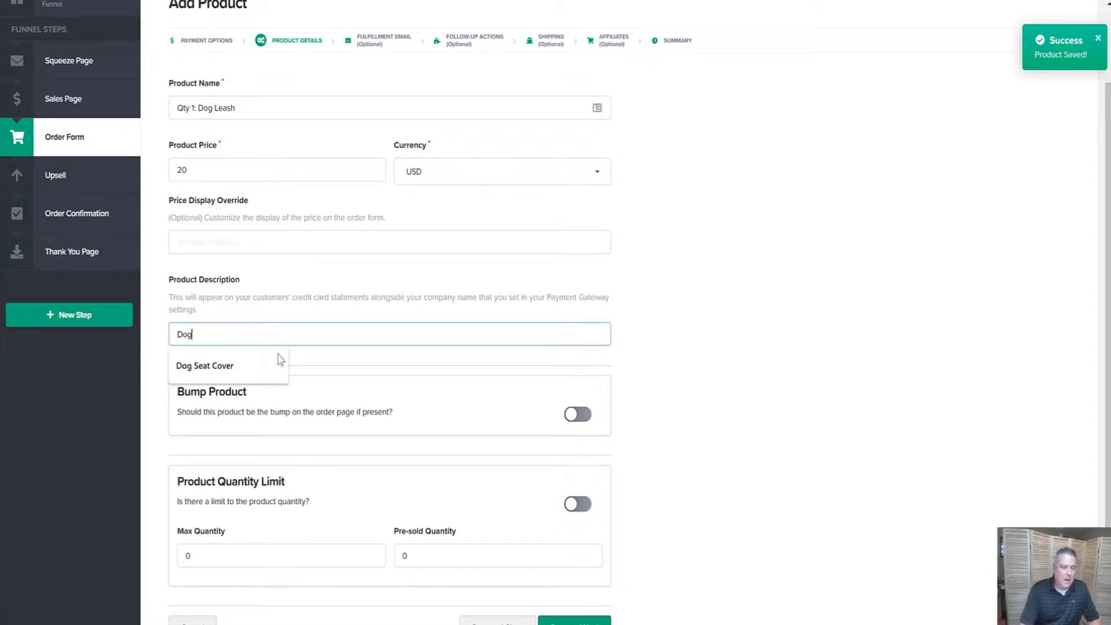
type(" Leash")
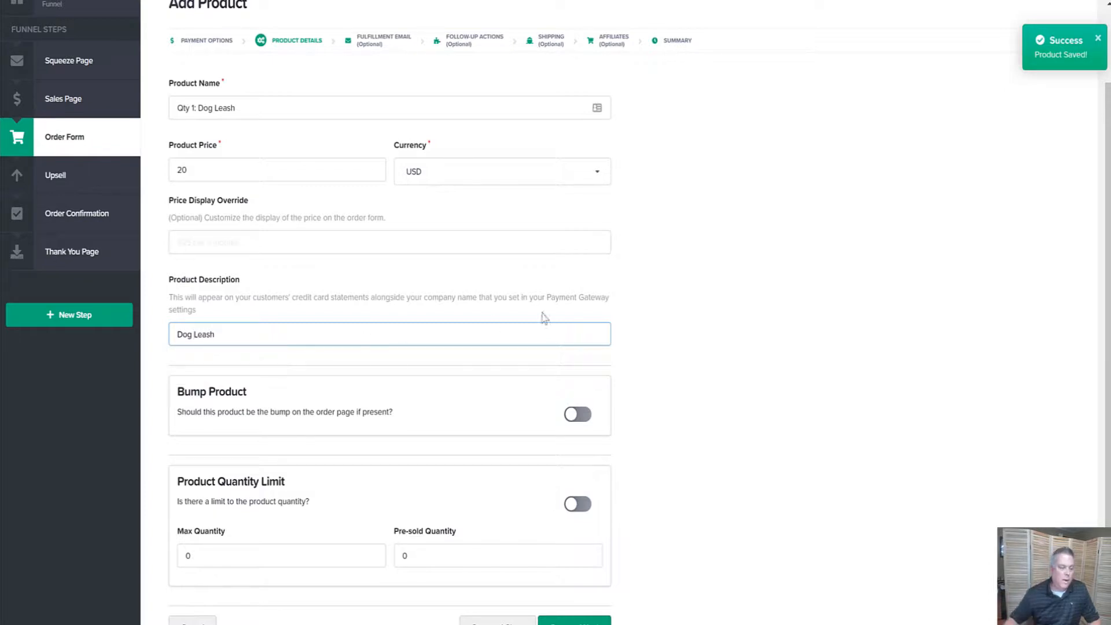
left_click(709, 359)
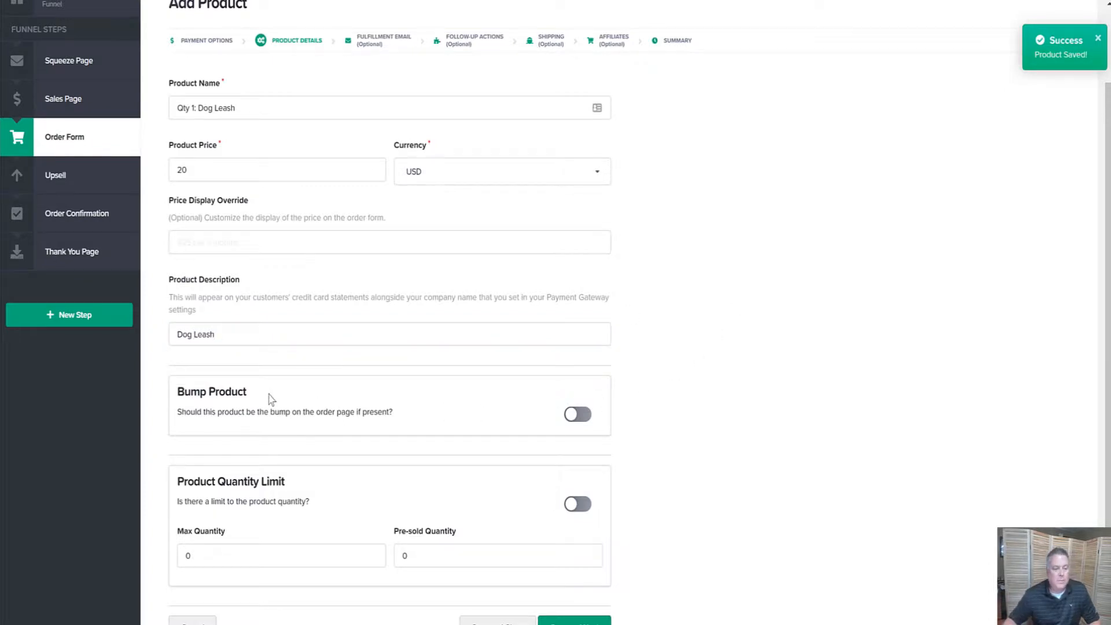
scroll(272, 399, "down", 2)
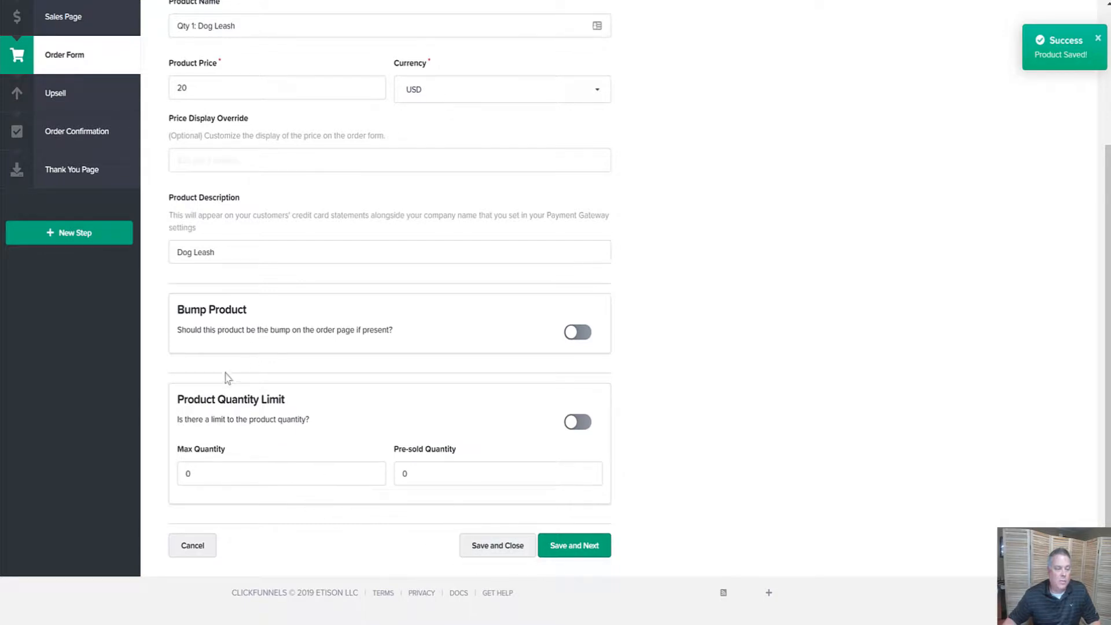
left_click(582, 547)
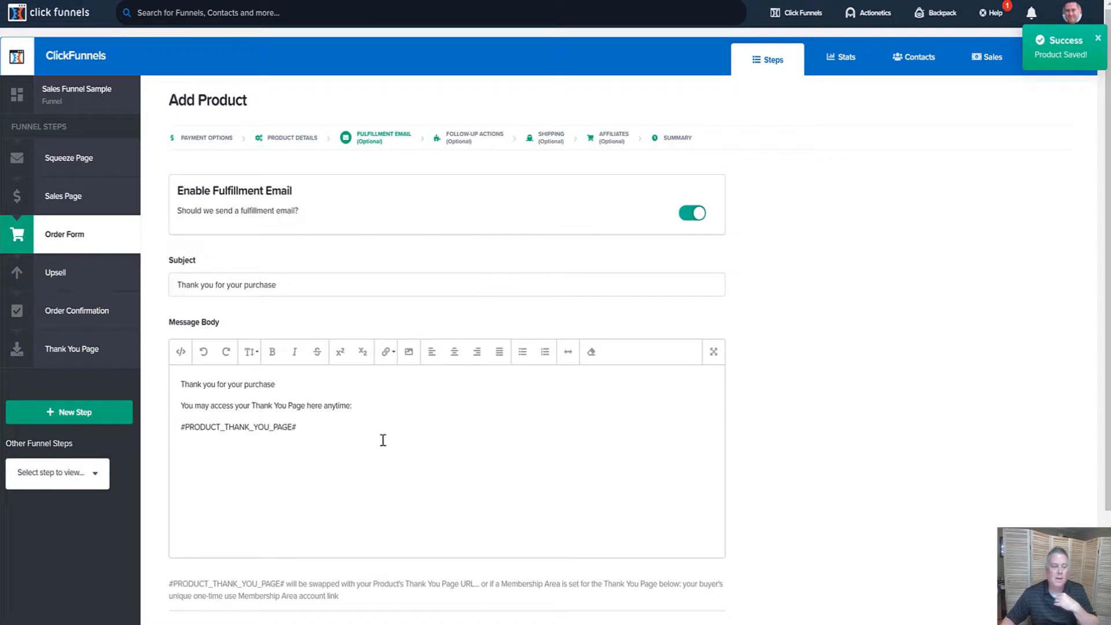
Clear the fulfillment email's subject and message body, and disable sending the fulfillment email for the product.
left_click_drag(354, 406, 182, 382)
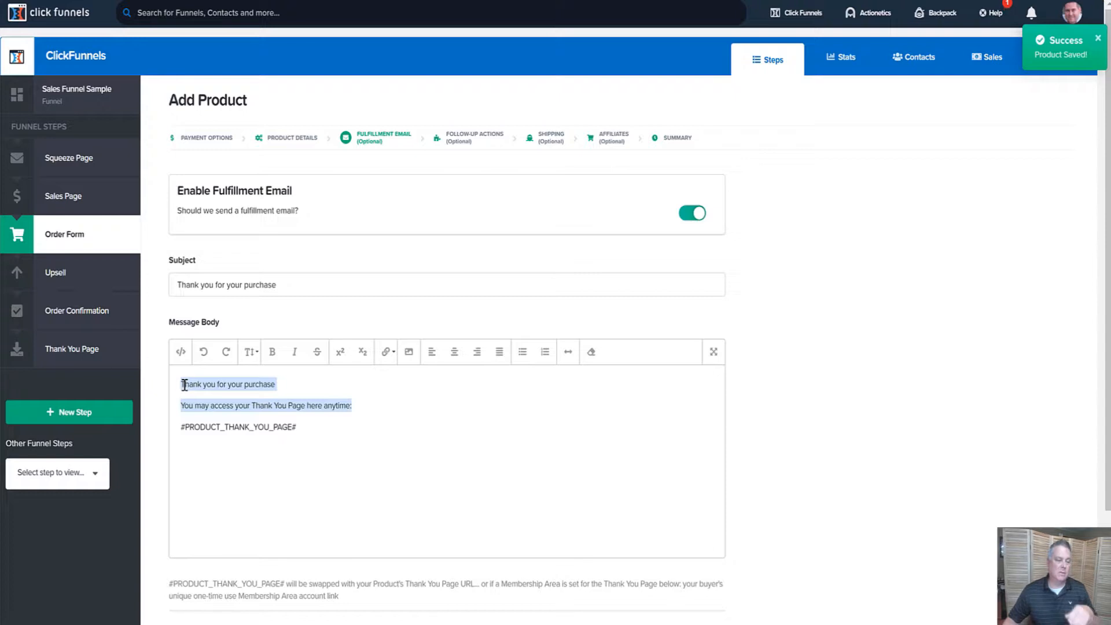
left_click_drag(300, 286, 129, 280)
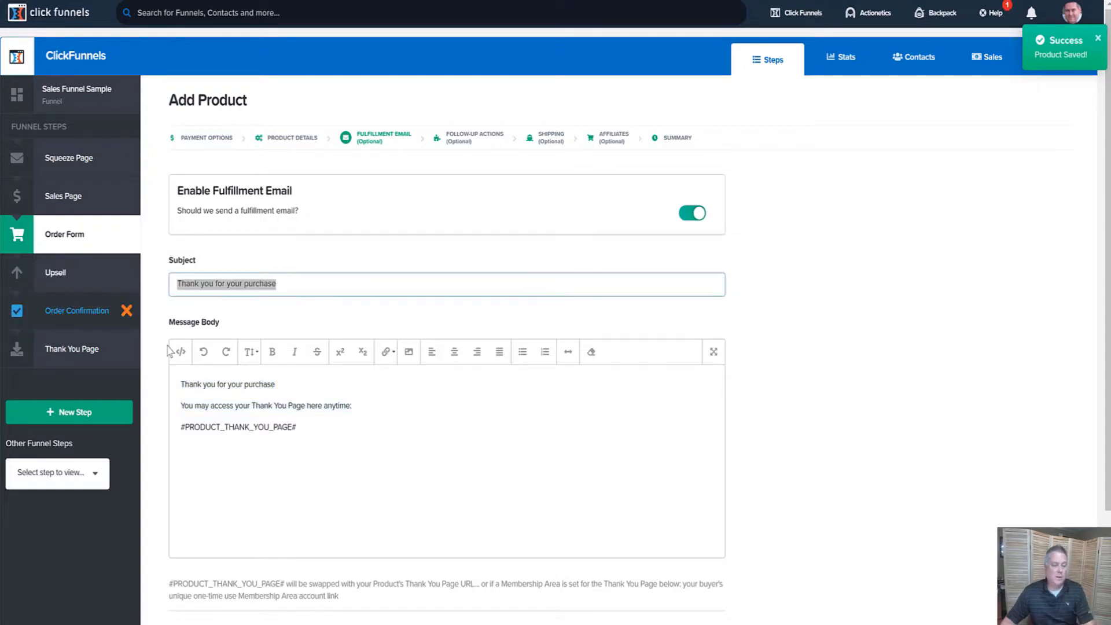
key("BackSpace")
left_click(255, 384)
key("ctrl+a")
key("BackSpace")
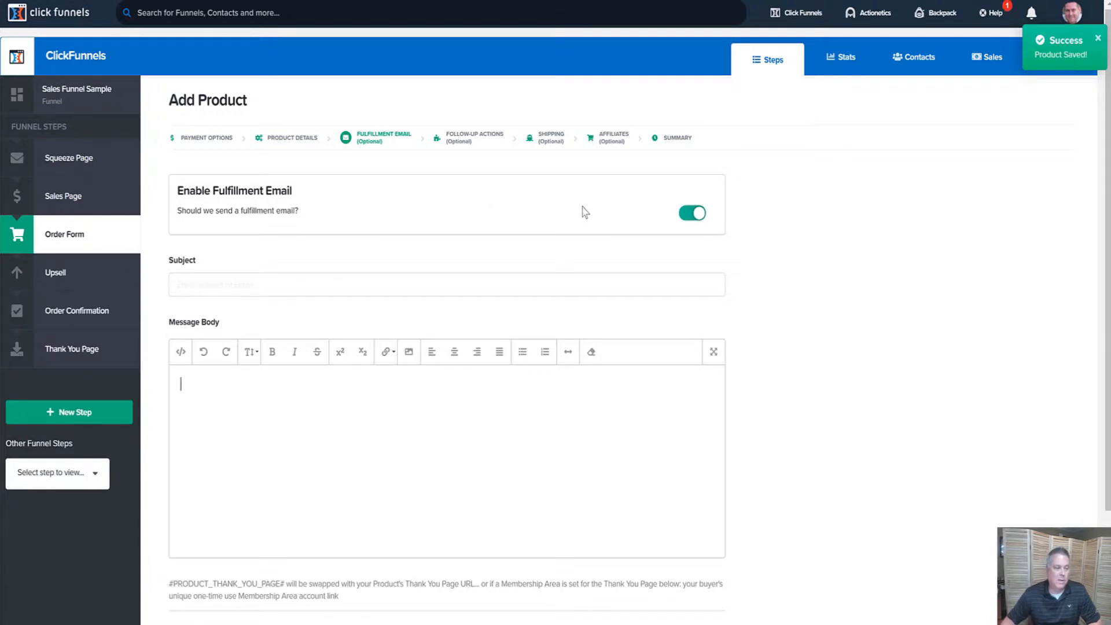
left_click(685, 220)
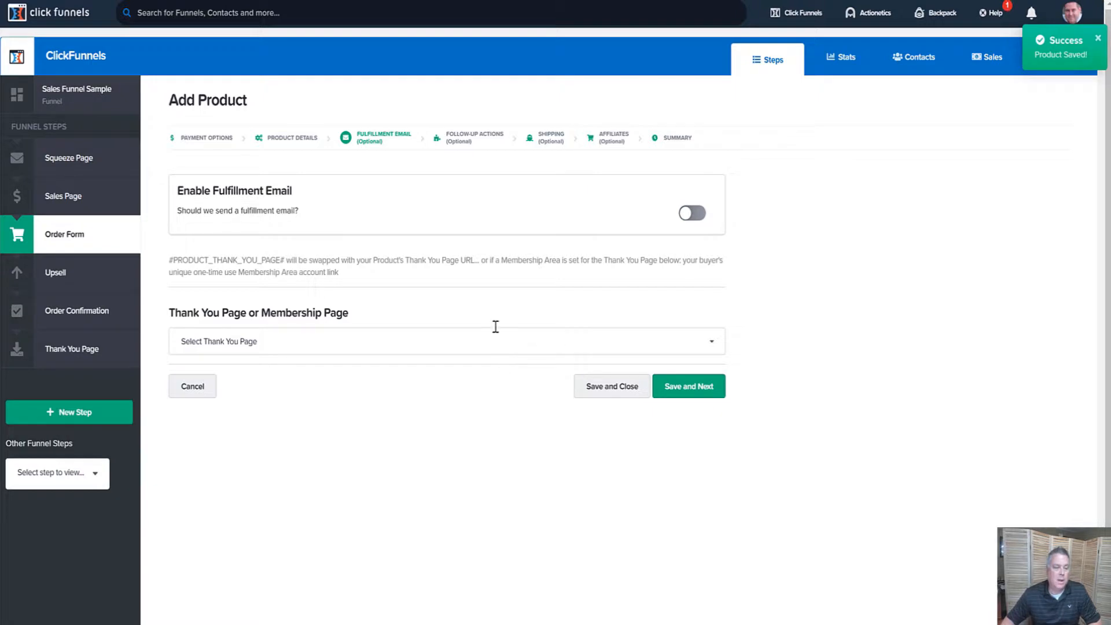
left_click(674, 394)
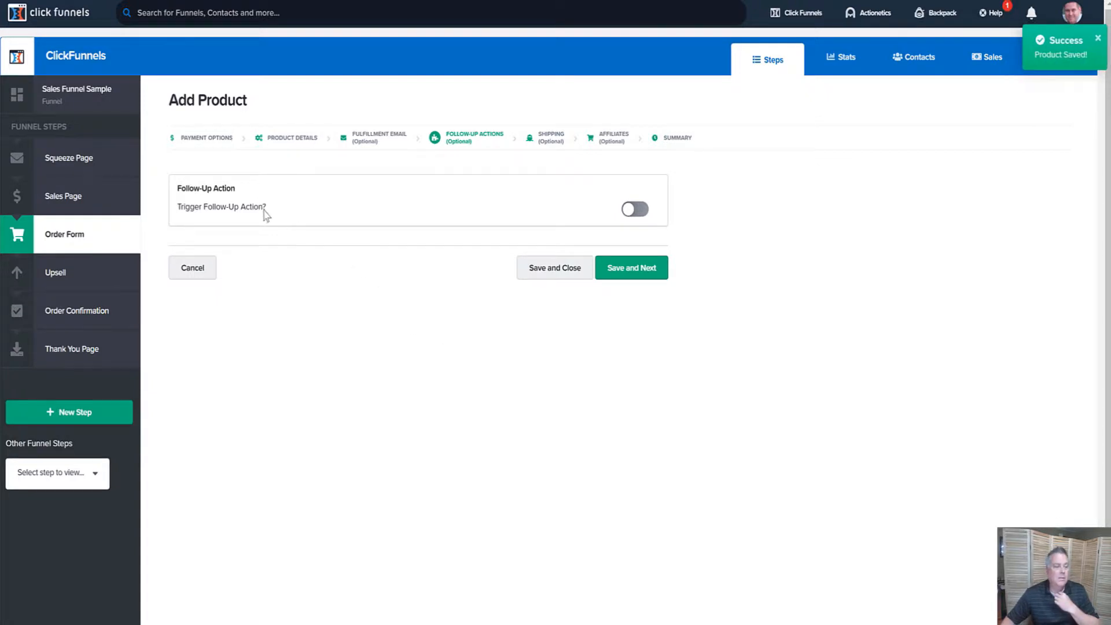
Preview the Actionetics actions offered as a follow-up for the product, and turn the follow-up trigger off again.
left_click(626, 213)
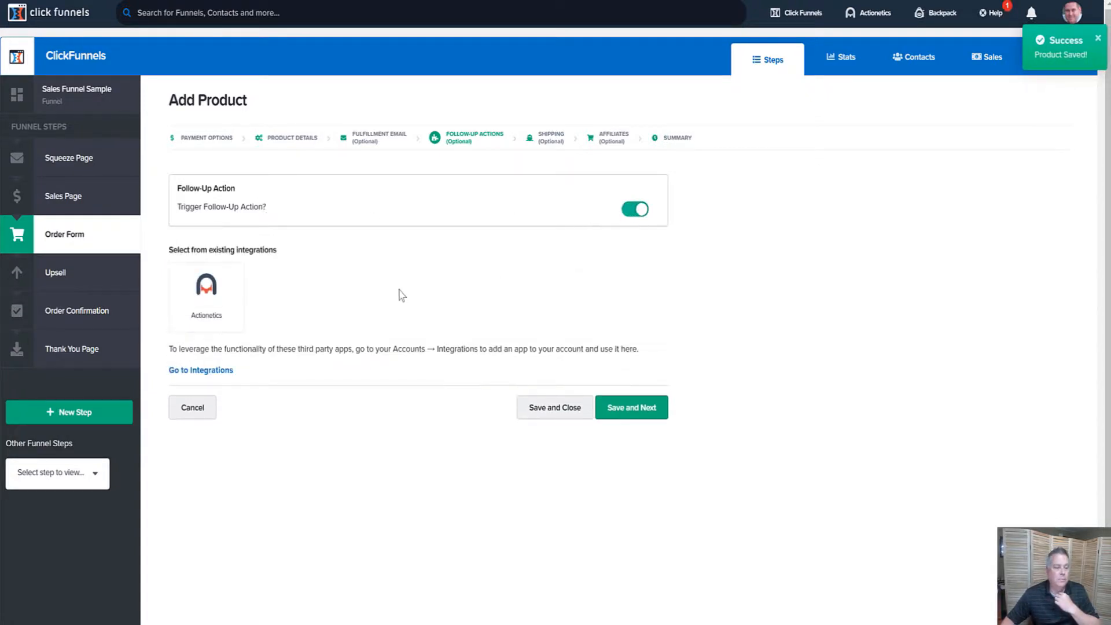
left_click(208, 295)
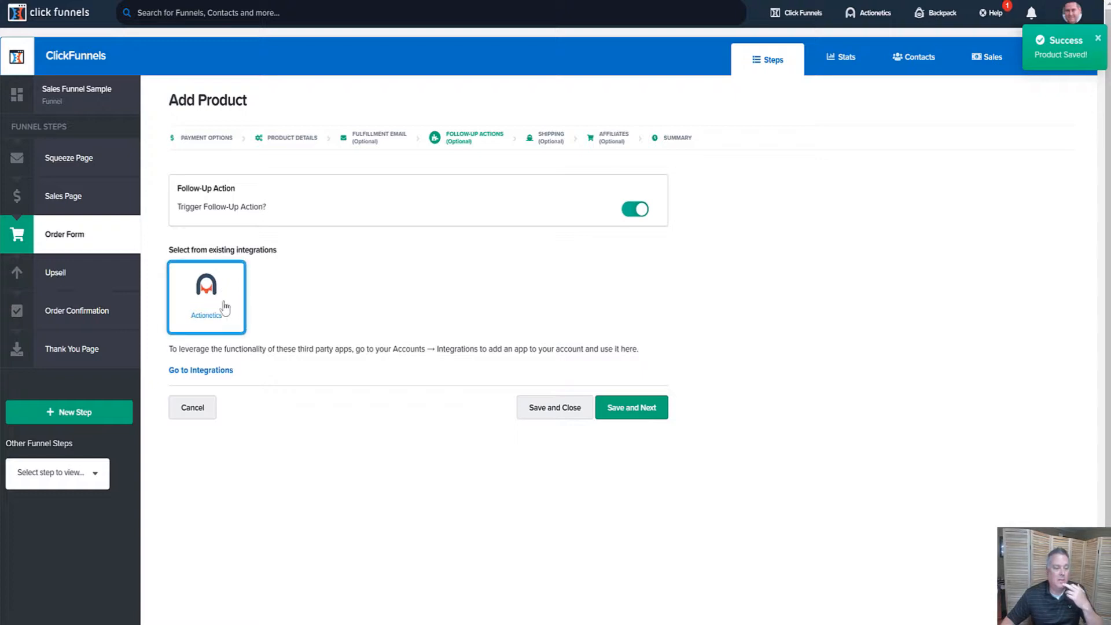
left_click(225, 306)
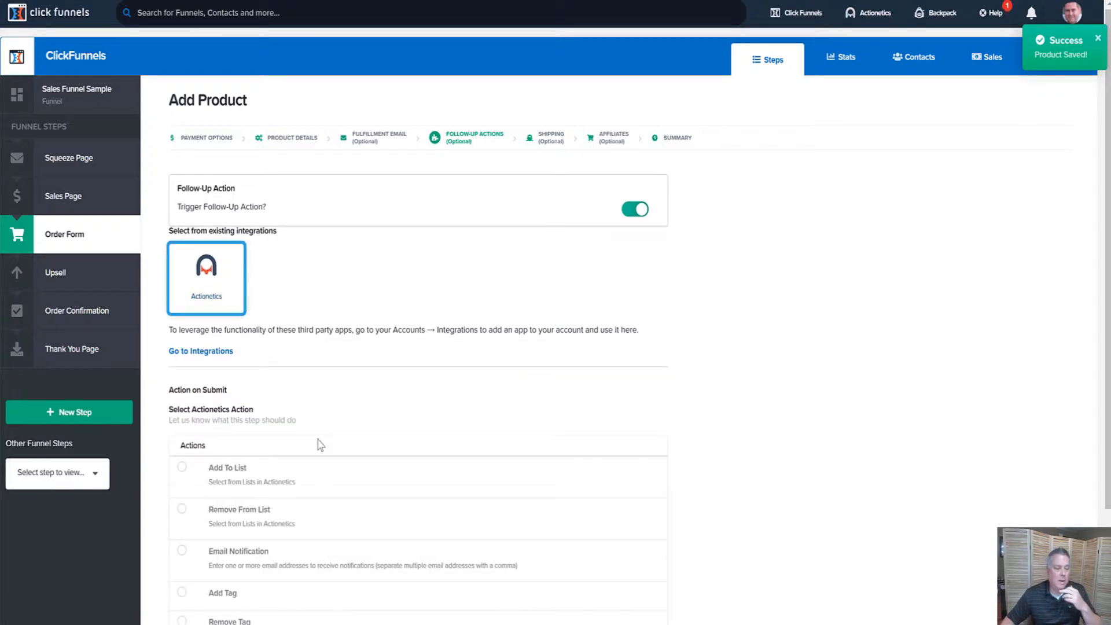
scroll(306, 438, "down", 3)
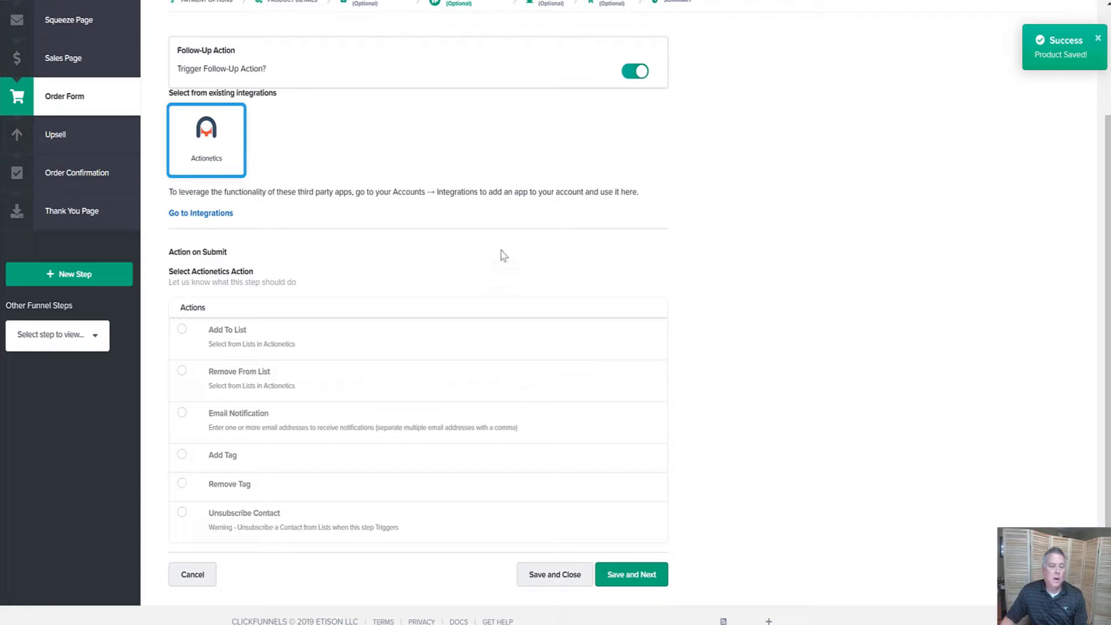
scroll(503, 255, "up", 3)
left_click(638, 209)
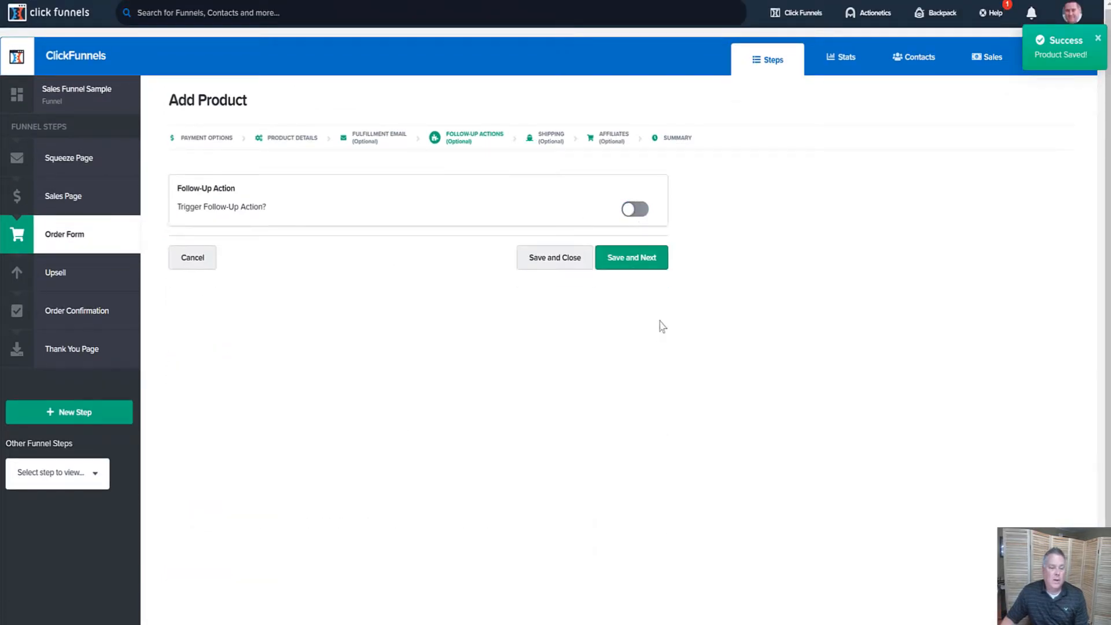
Save the product's follow-up, shipping and affiliate stages with no shipping integration, and return to the product list.
left_click(658, 265)
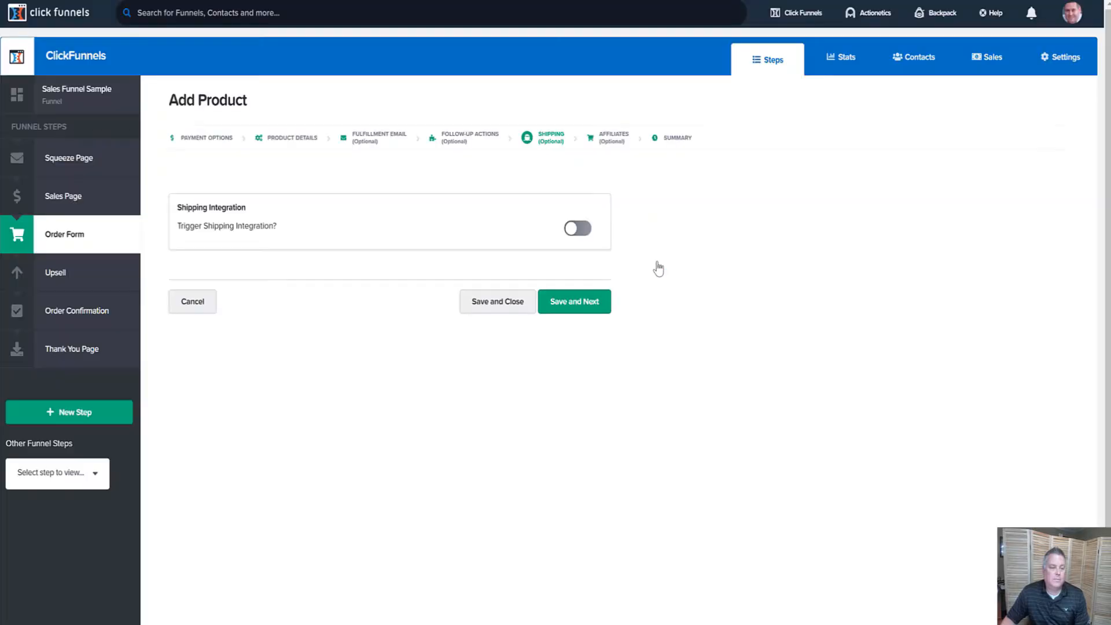
left_click(577, 232)
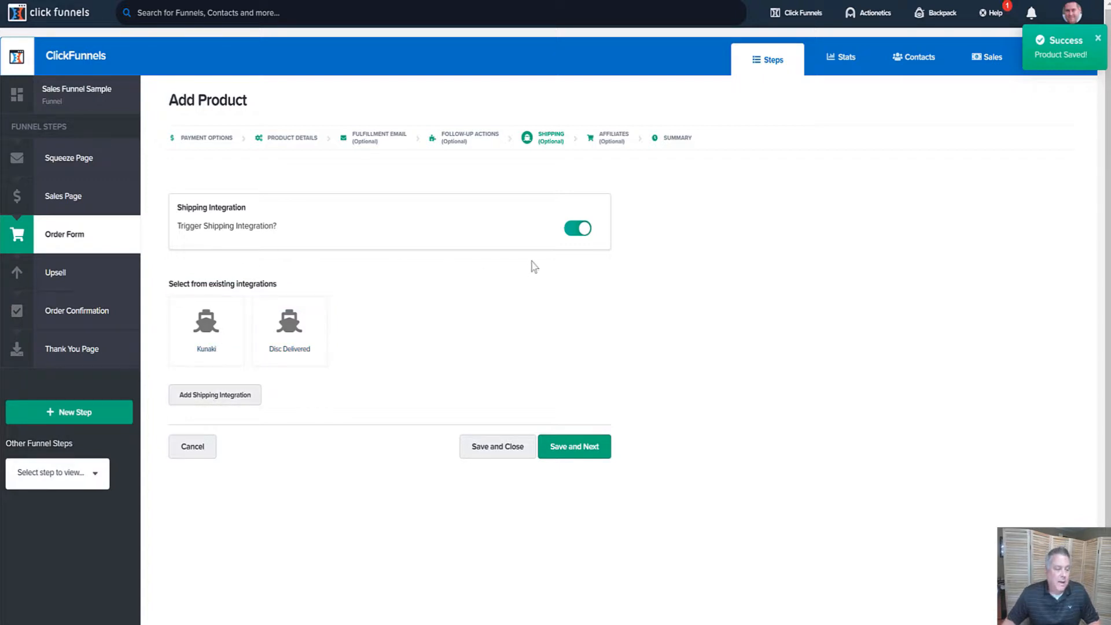
left_click(574, 229)
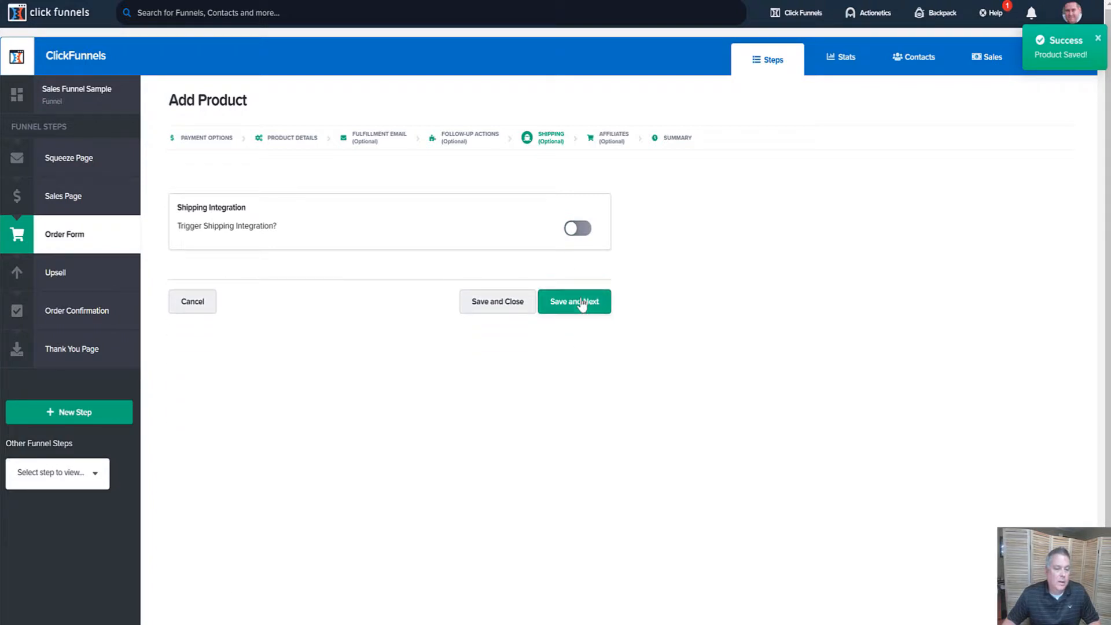
left_click(582, 305)
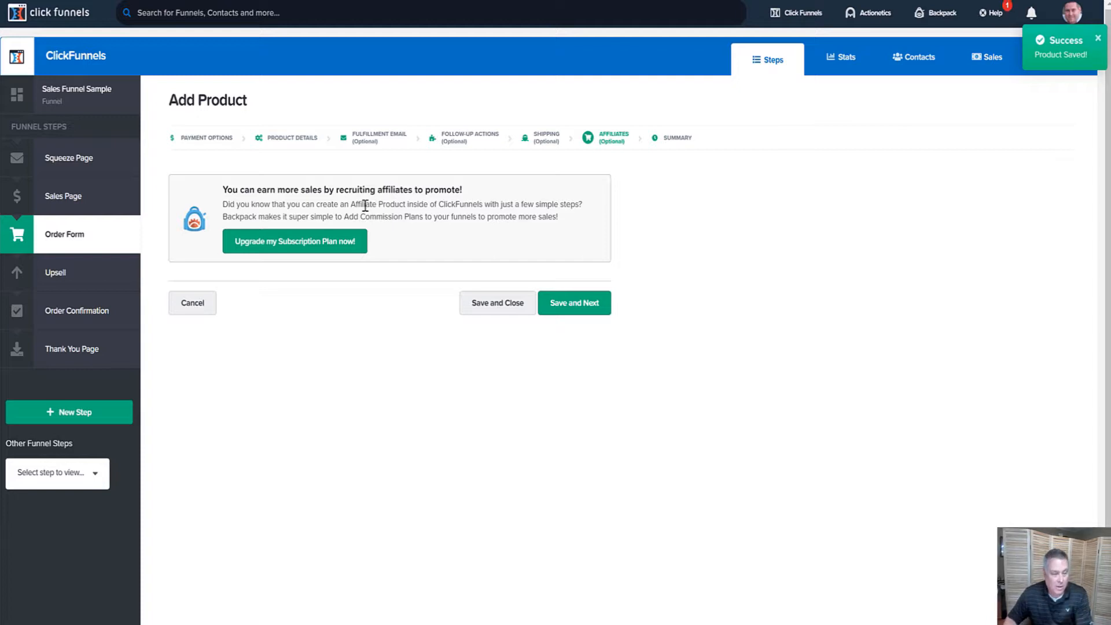
scroll(365, 206, "down", 1)
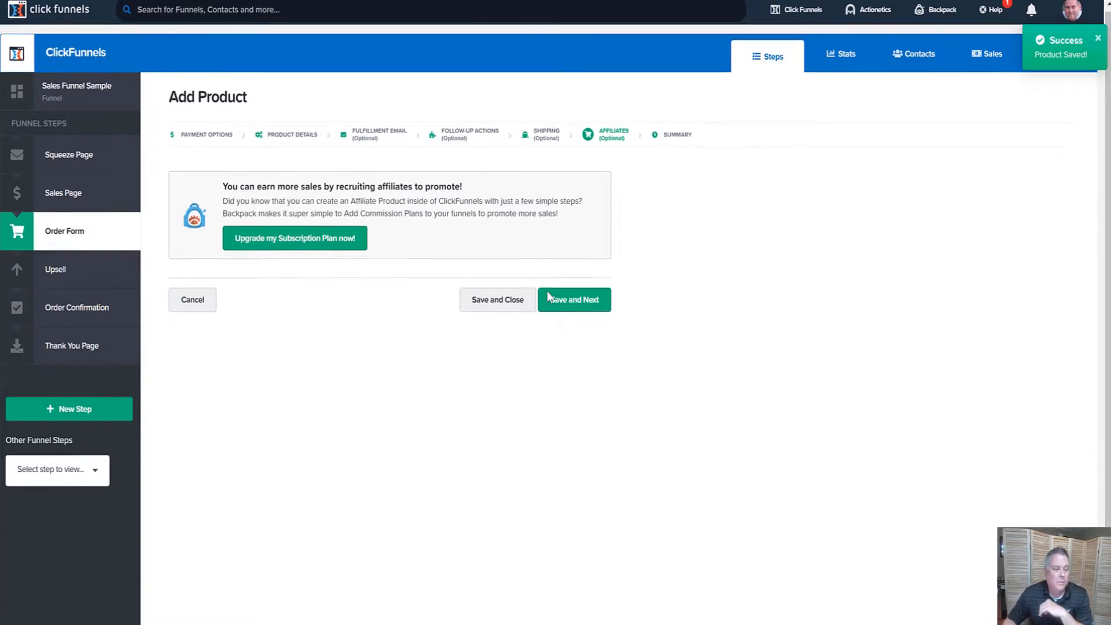
left_click(589, 300)
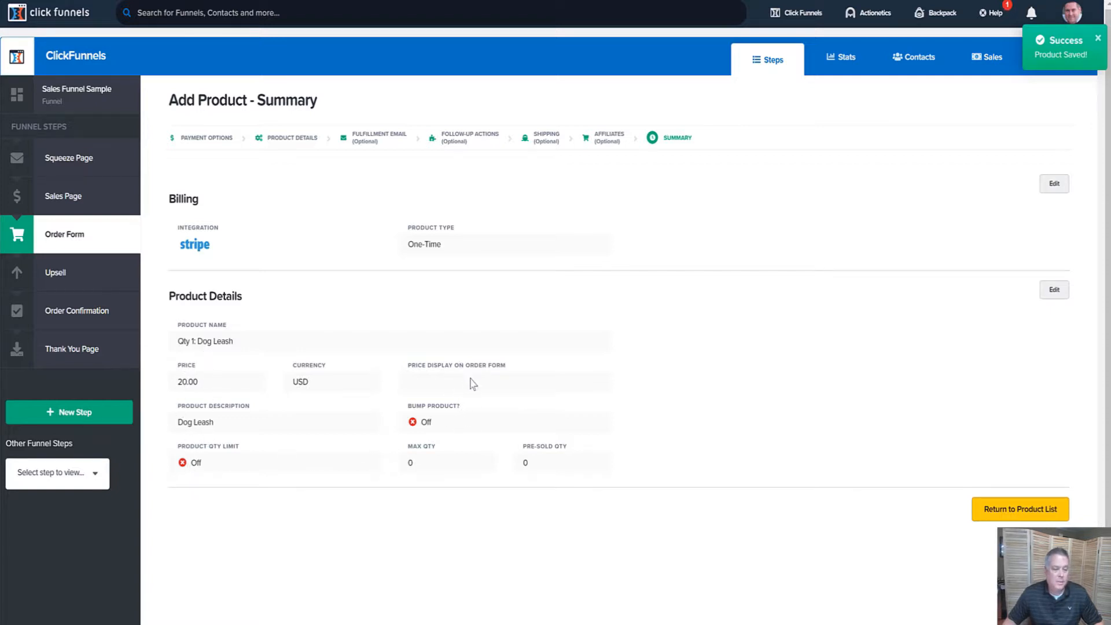
left_click(1004, 506)
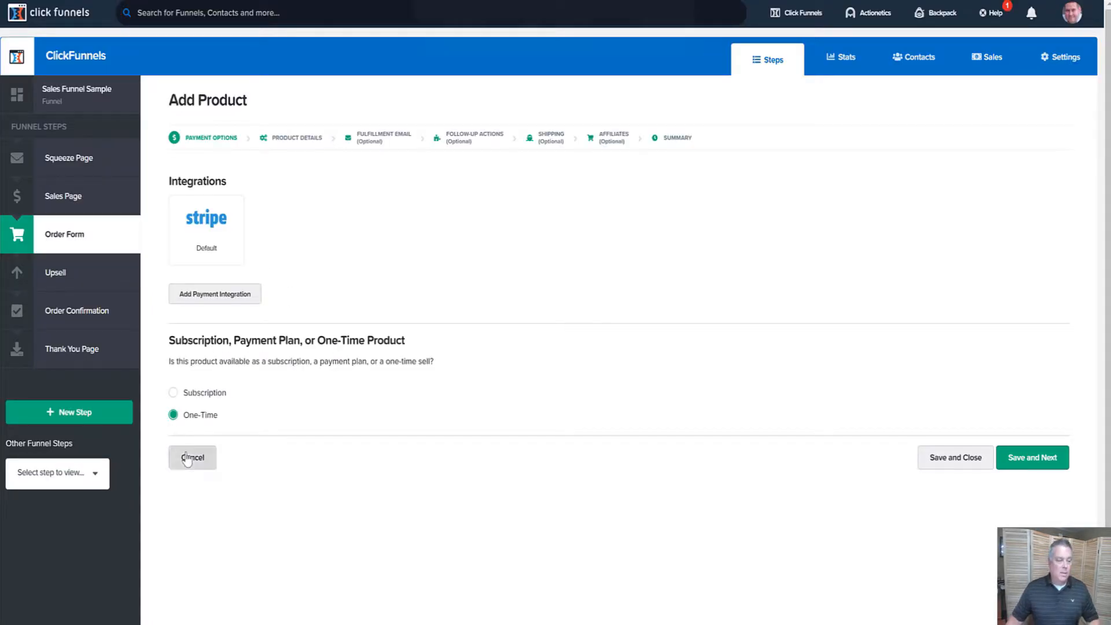
Choose the Stripe integration for a second, one-time product and save its payment options.
left_click(184, 457)
left_click(664, 43)
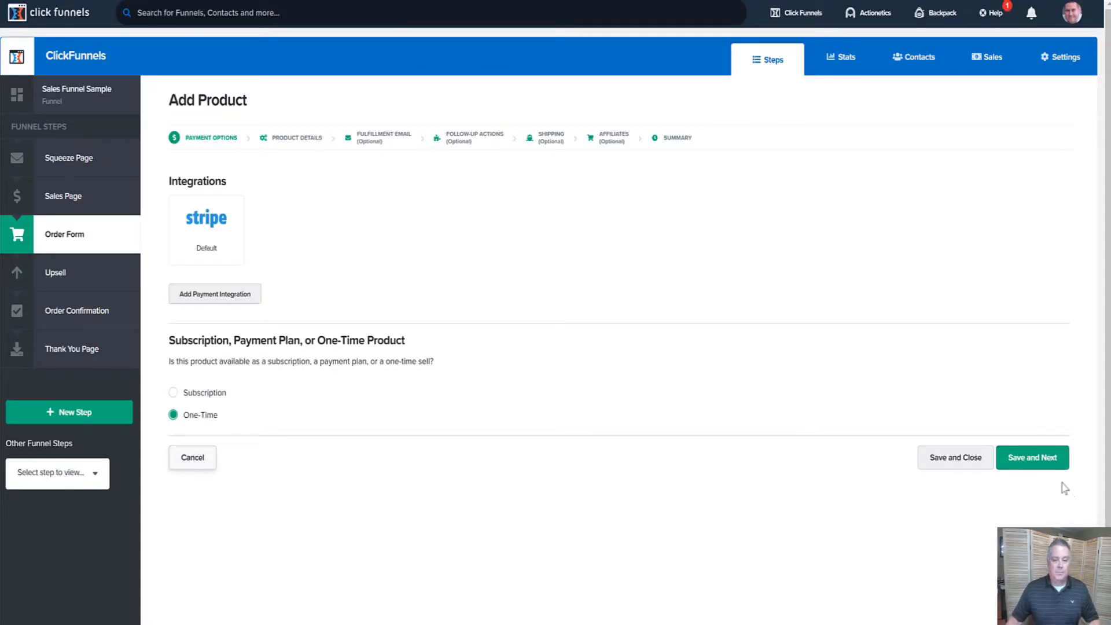
left_click(1052, 466)
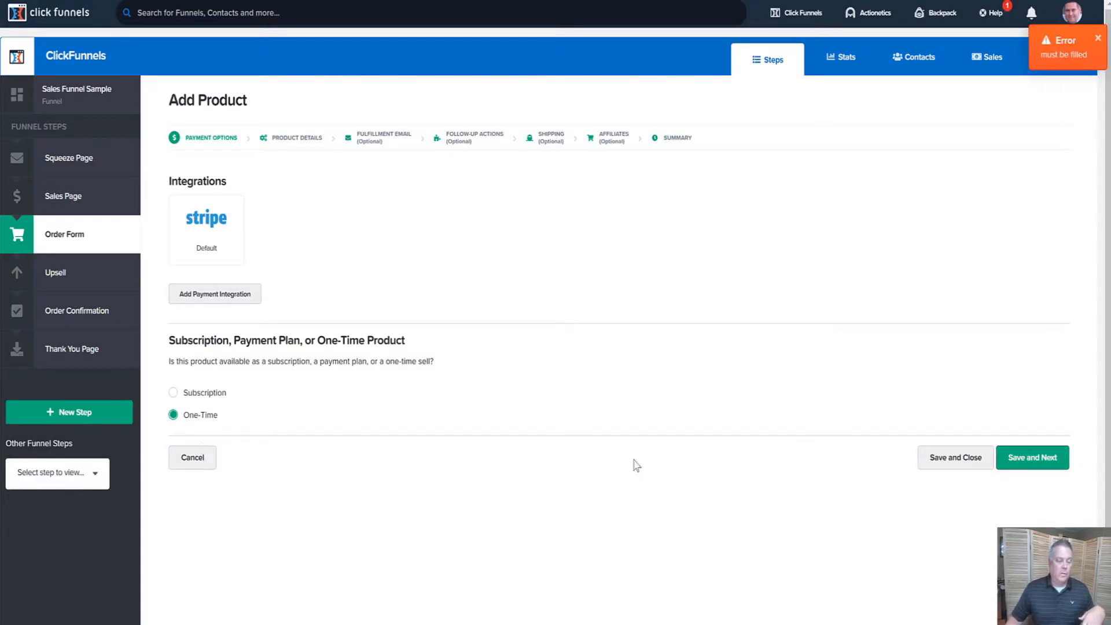
left_click(1030, 460)
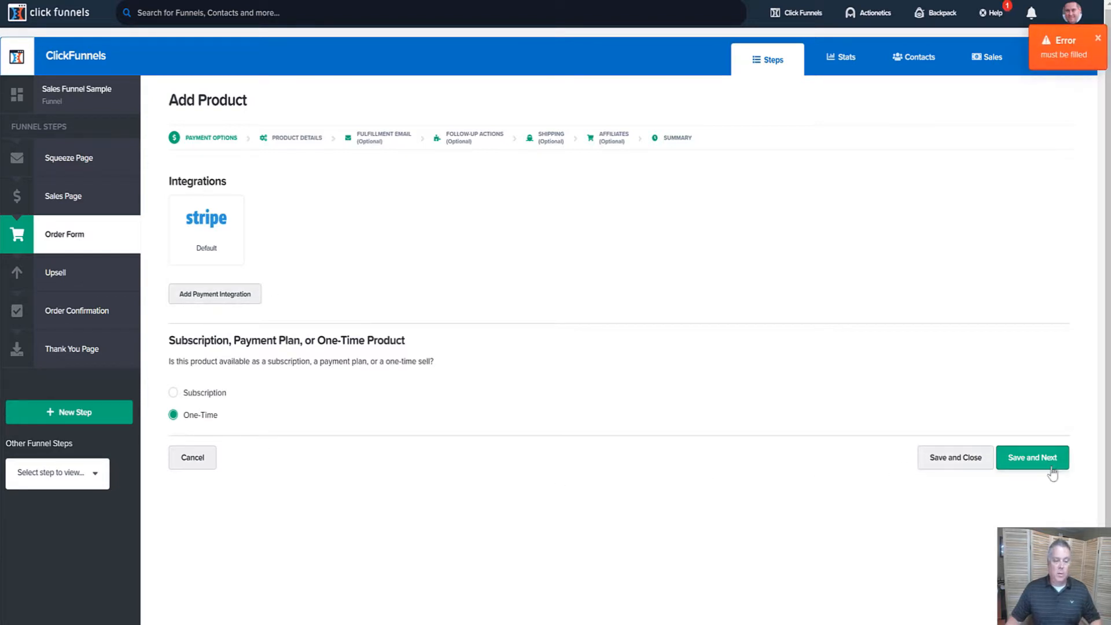
left_click(1048, 461)
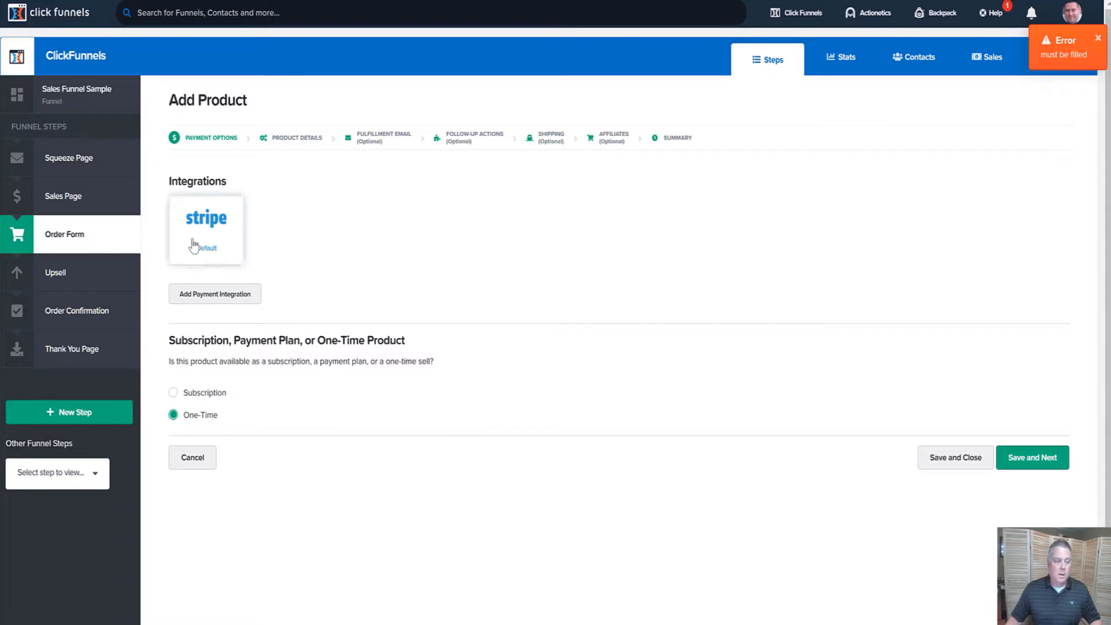
left_click(202, 246)
left_click(1034, 481)
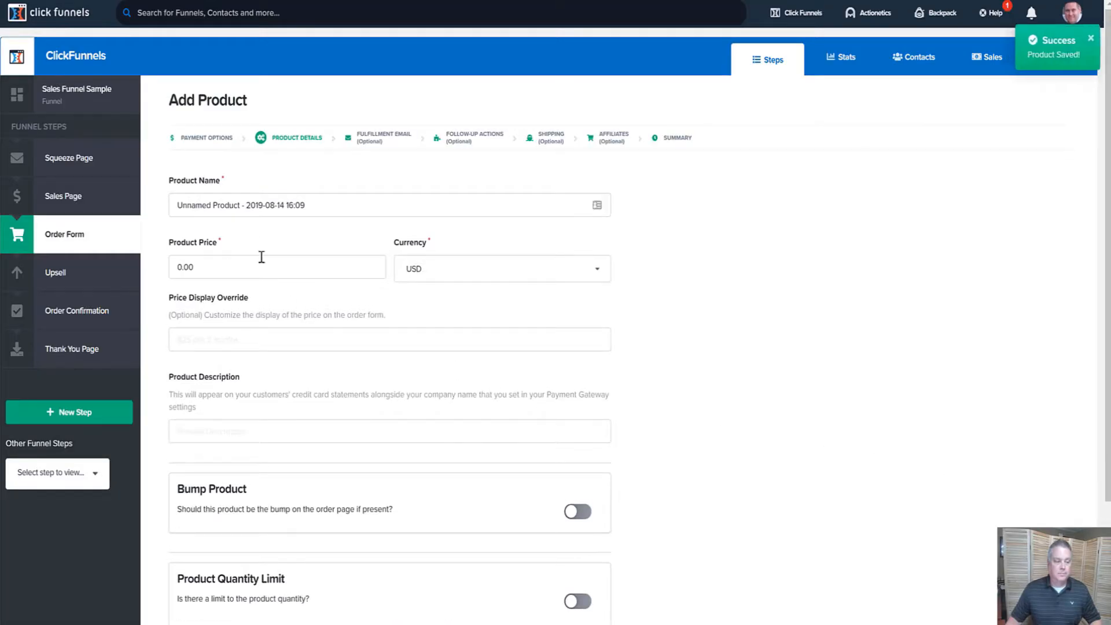
Name the second product "Dog Water Cup" and set its price to 12 USD.
triple_click(262, 212)
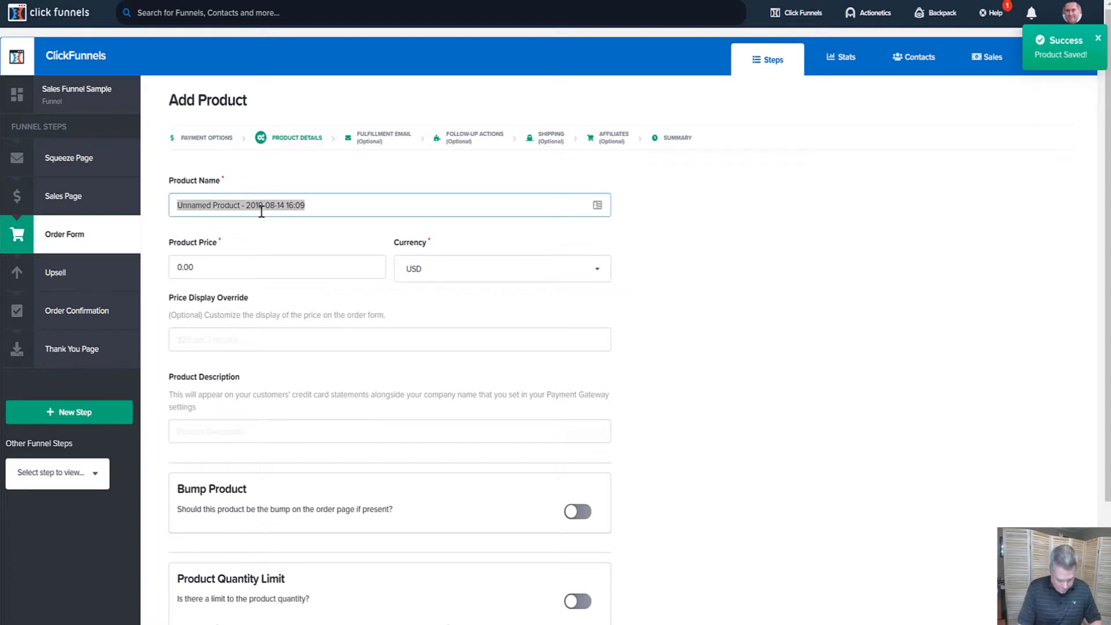
type("Dog Water Cup")
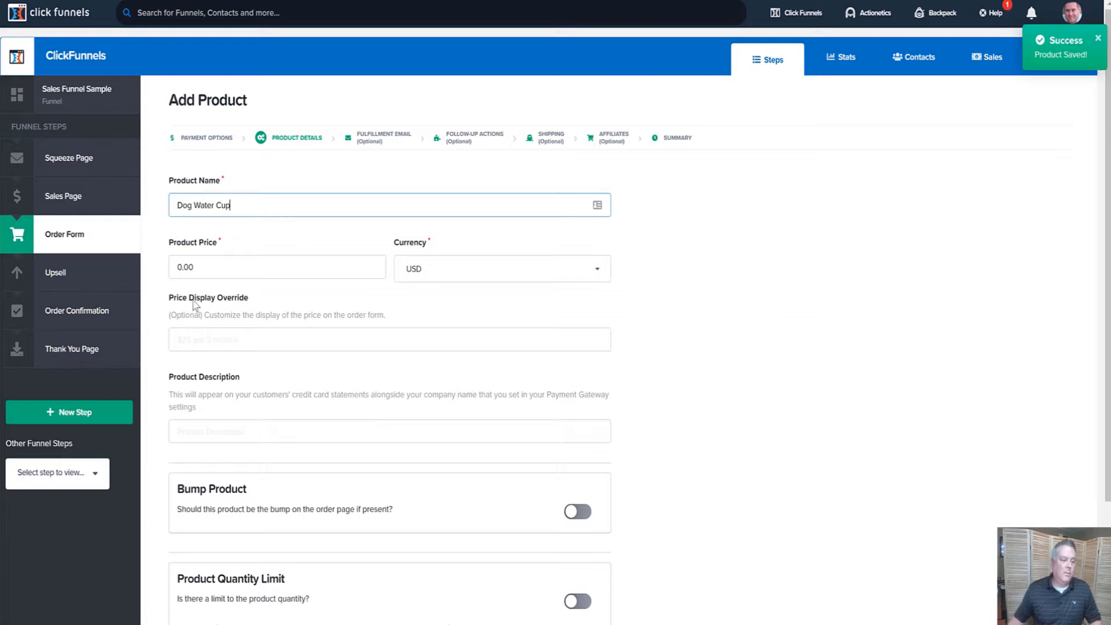
key("Tab")
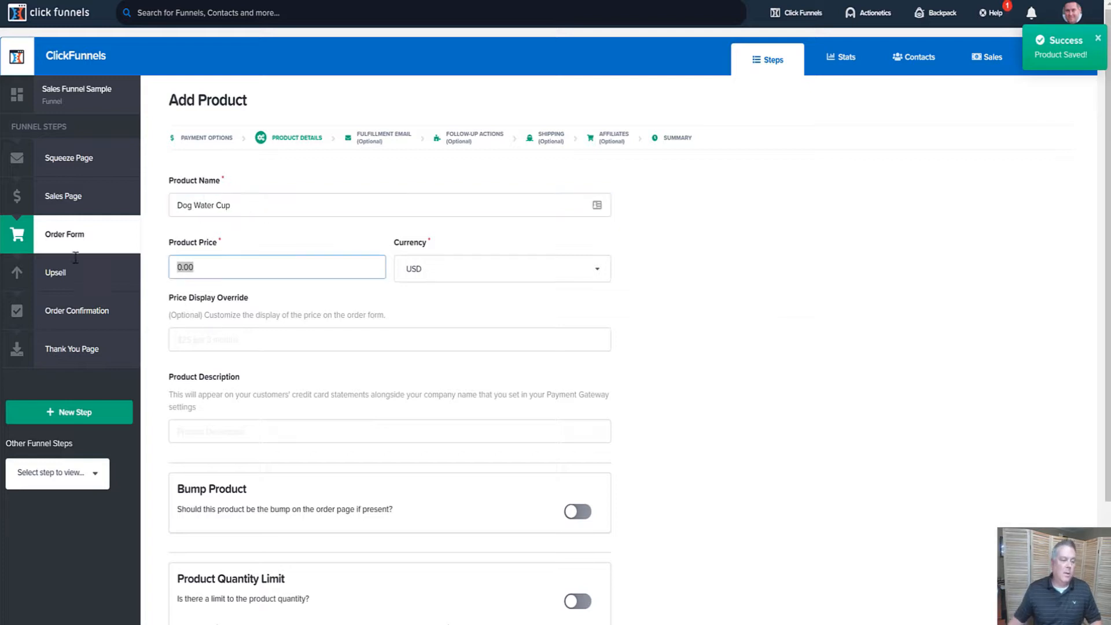
type("12")
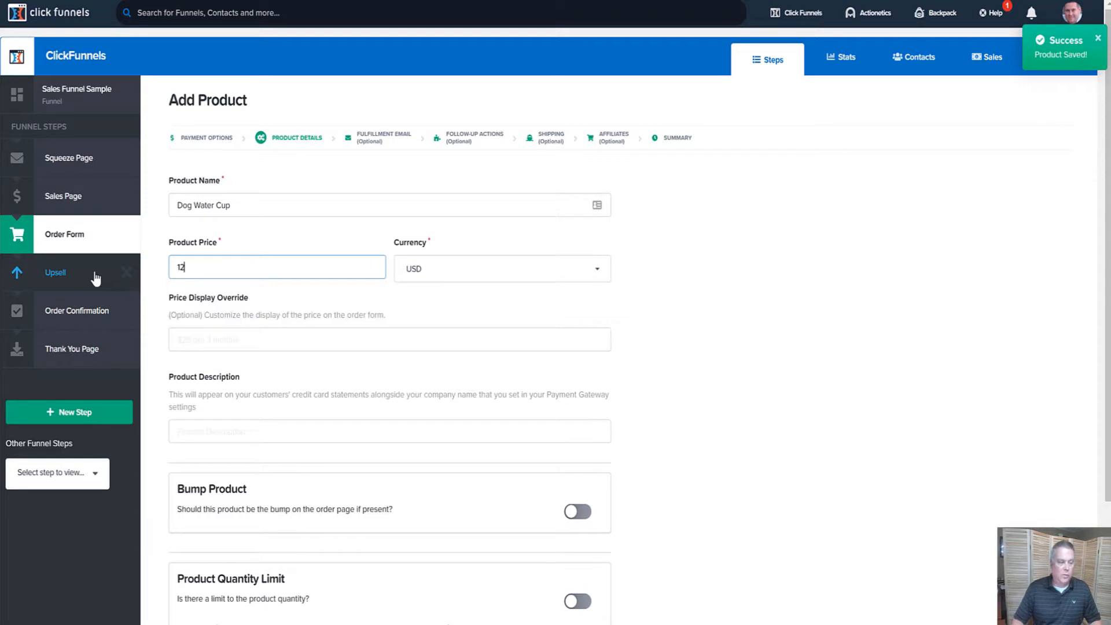
Enter "Dog Water Cup" as the product description, make it the order page's bump product, and save the details.
left_click(265, 440)
type("Dog Water Cup")
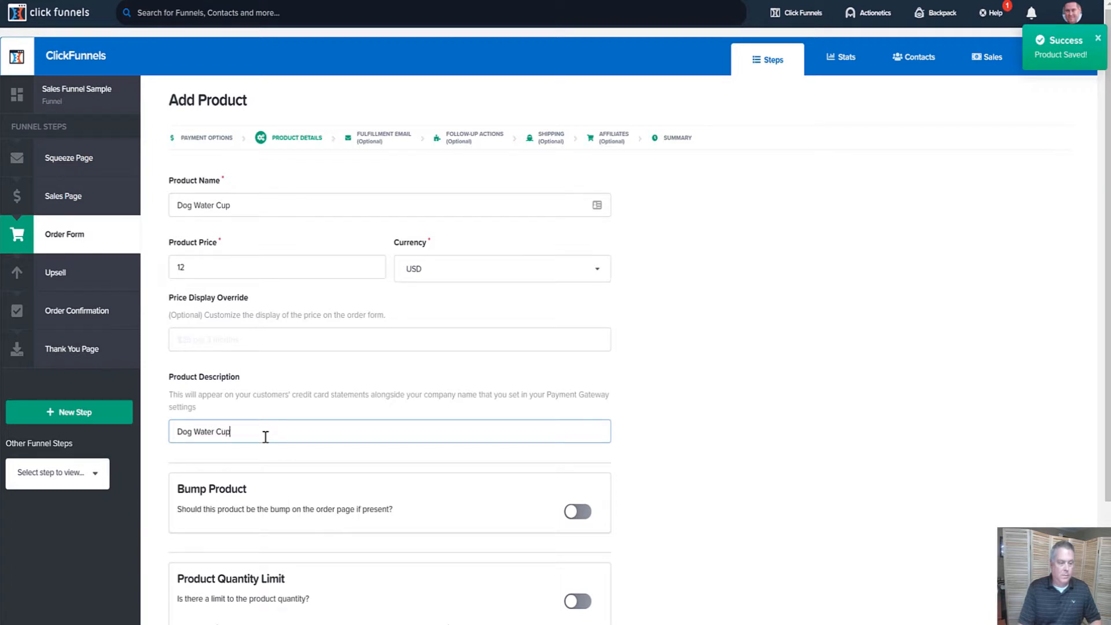
left_click(581, 511)
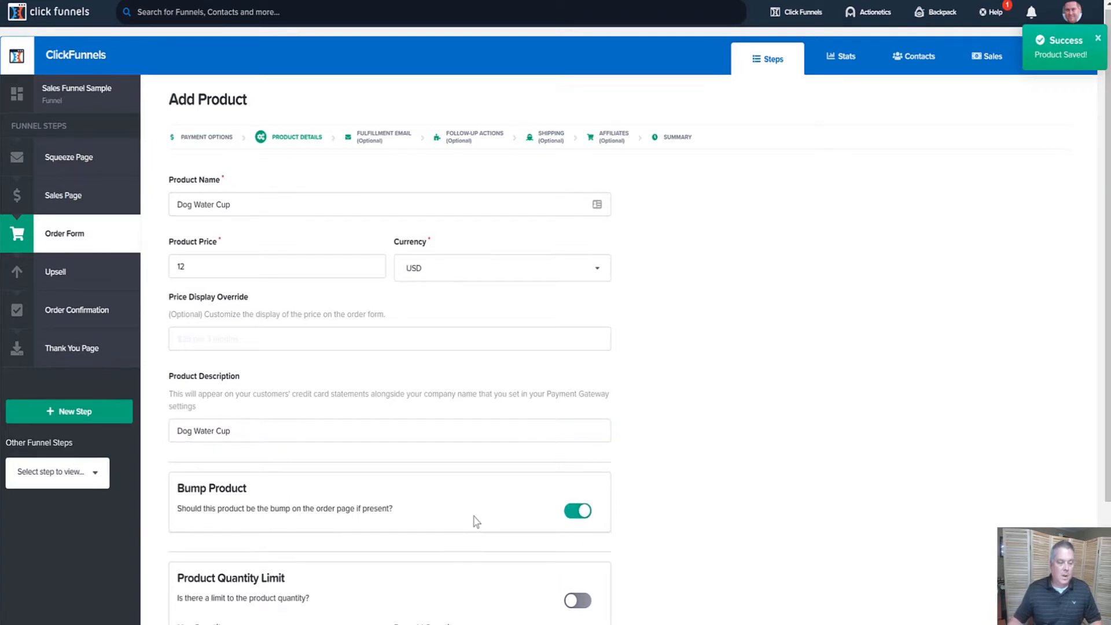
scroll(478, 519, "down", 3)
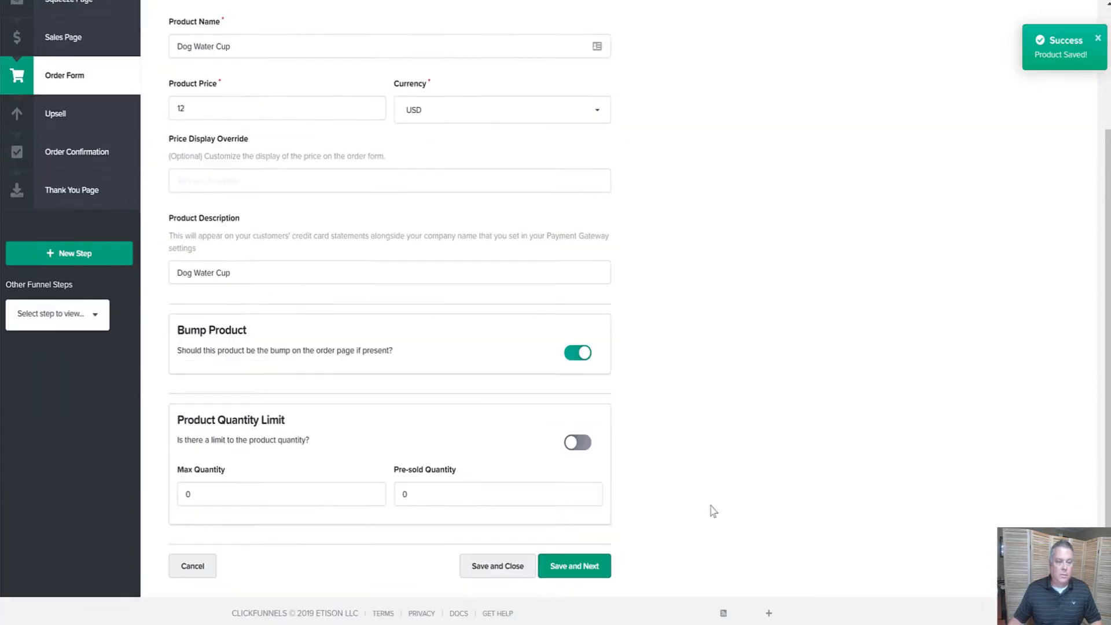
left_click(569, 542)
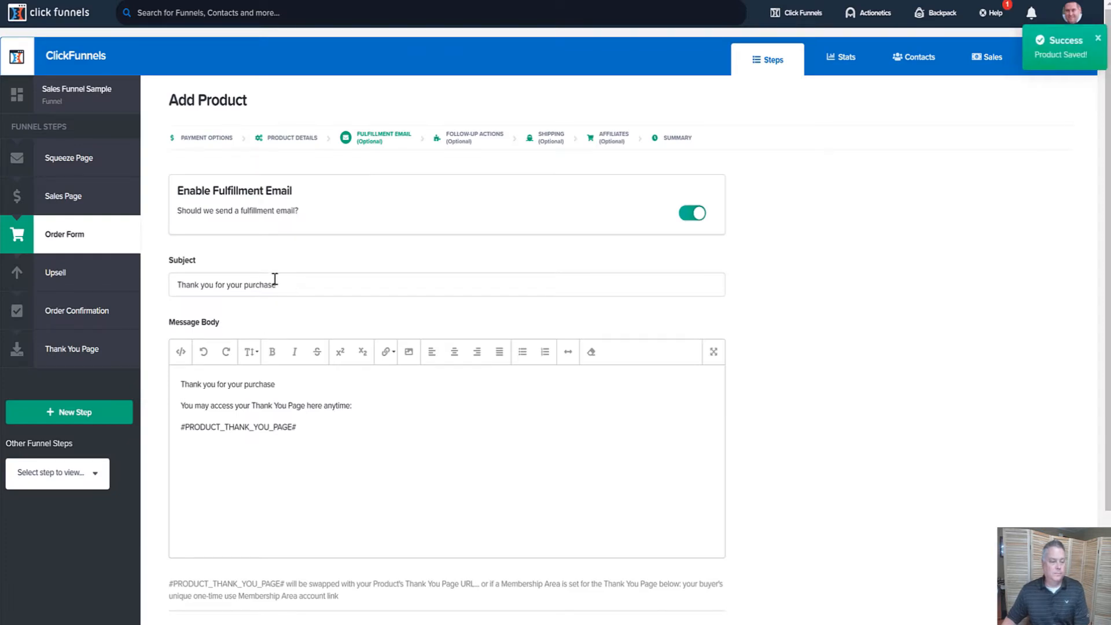
Clear the Dog Water Cup fulfillment email's subject and message body, disable the email, and save.
triple_click(274, 279)
key("BackSpace")
left_click(257, 374)
key("ctrl+a")
key("BackSpace")
scroll(769, 417, "down", 3)
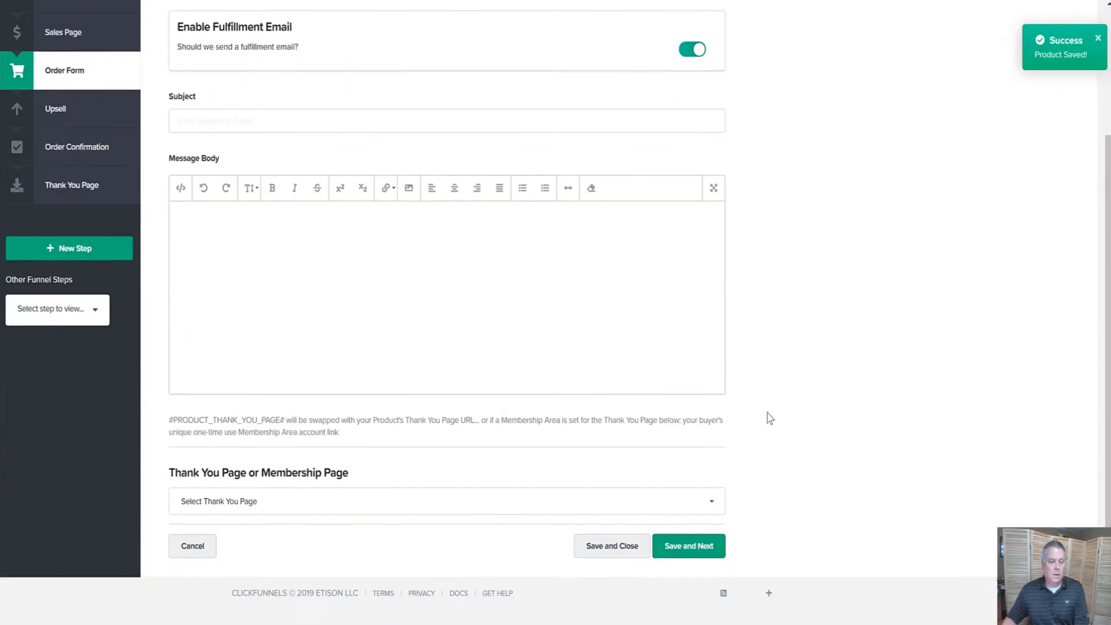
left_click(690, 50)
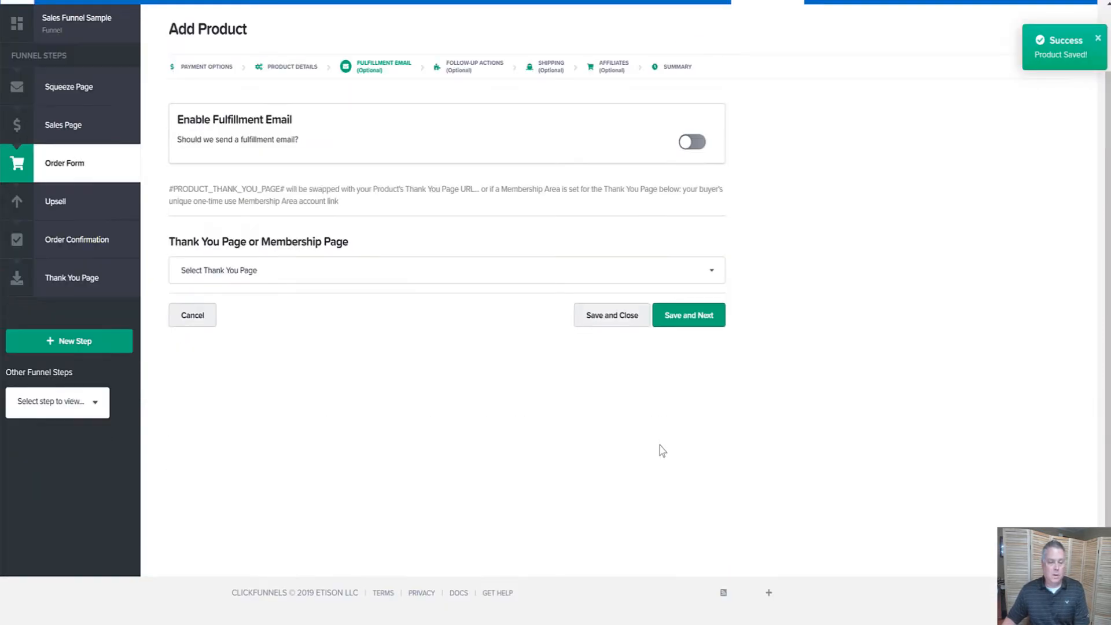
left_click(701, 321)
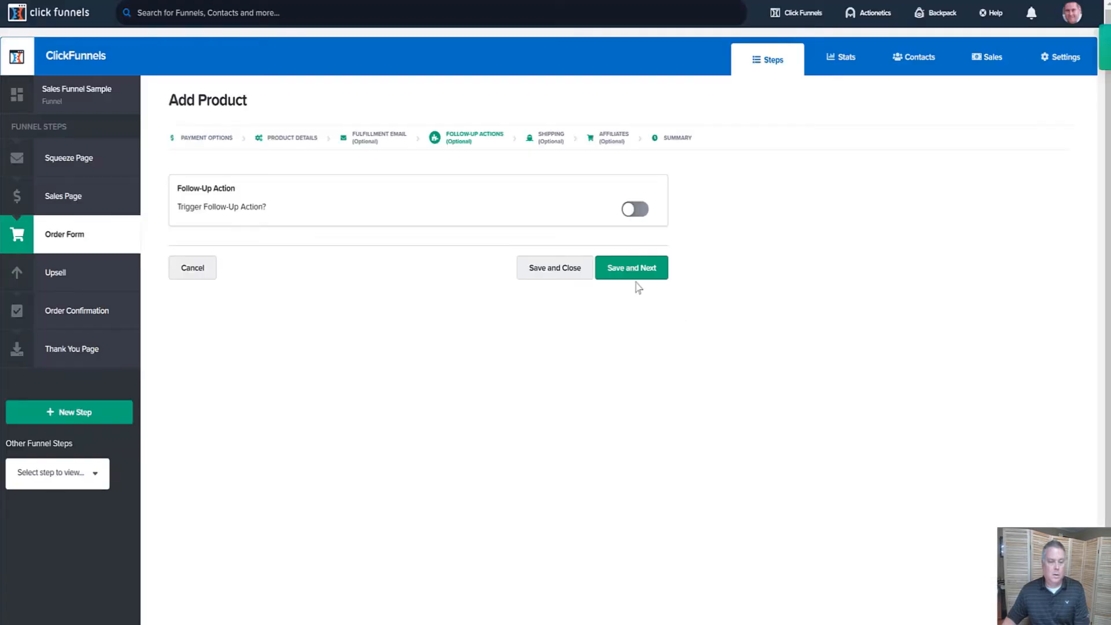
Save the Dog Water Cup's follow-up, shipping and affiliate stages with their defaults, and return to the product list.
left_click(639, 270)
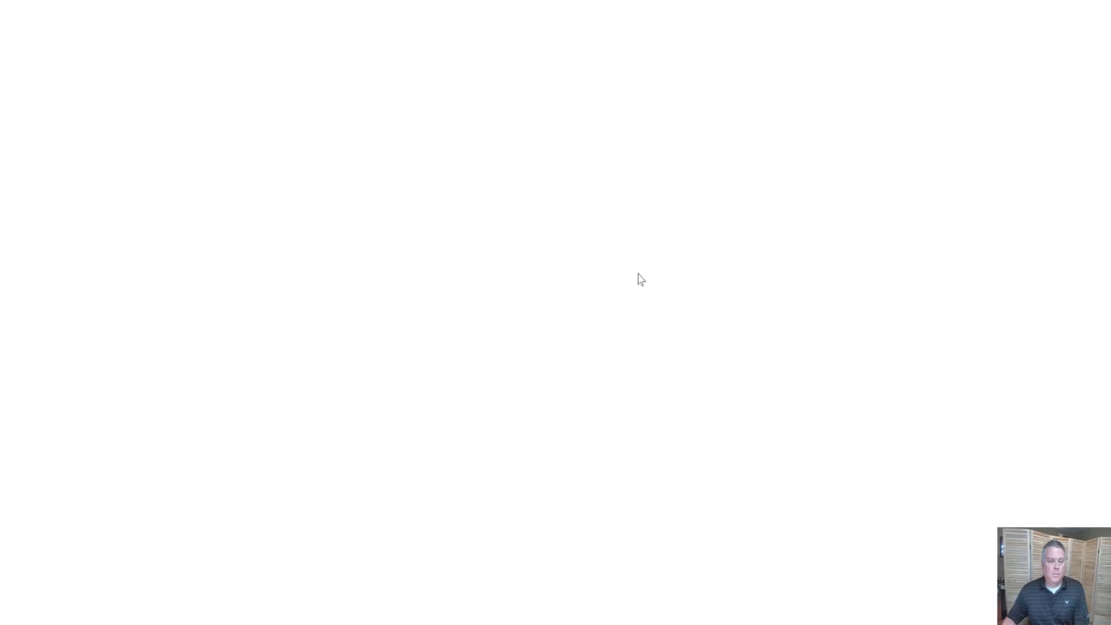
left_click(595, 303)
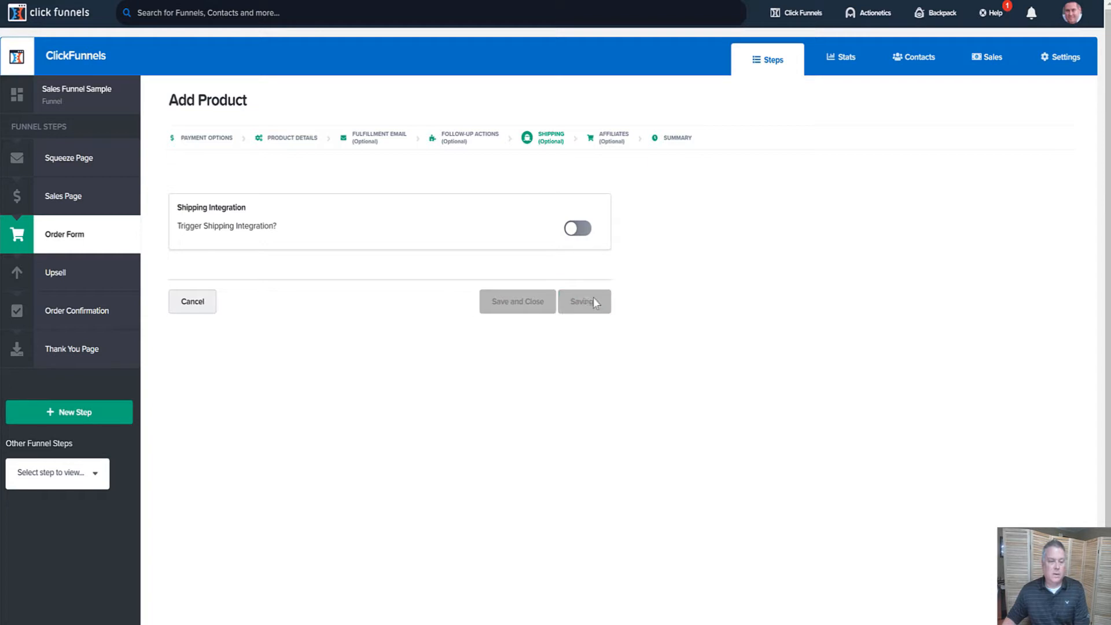
left_click(585, 303)
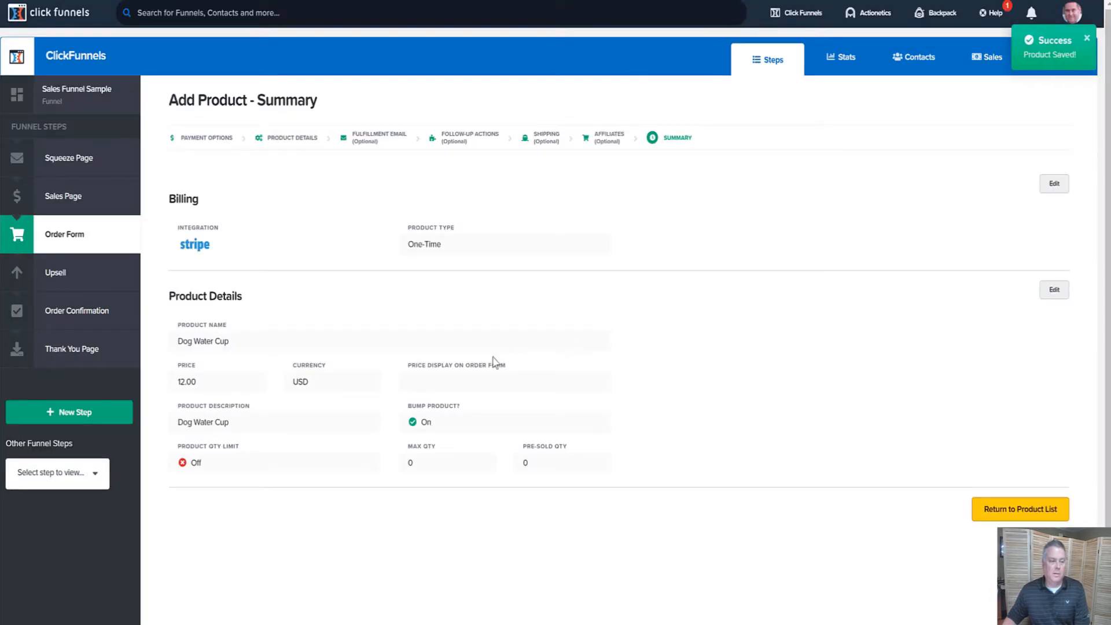
left_click(1021, 512)
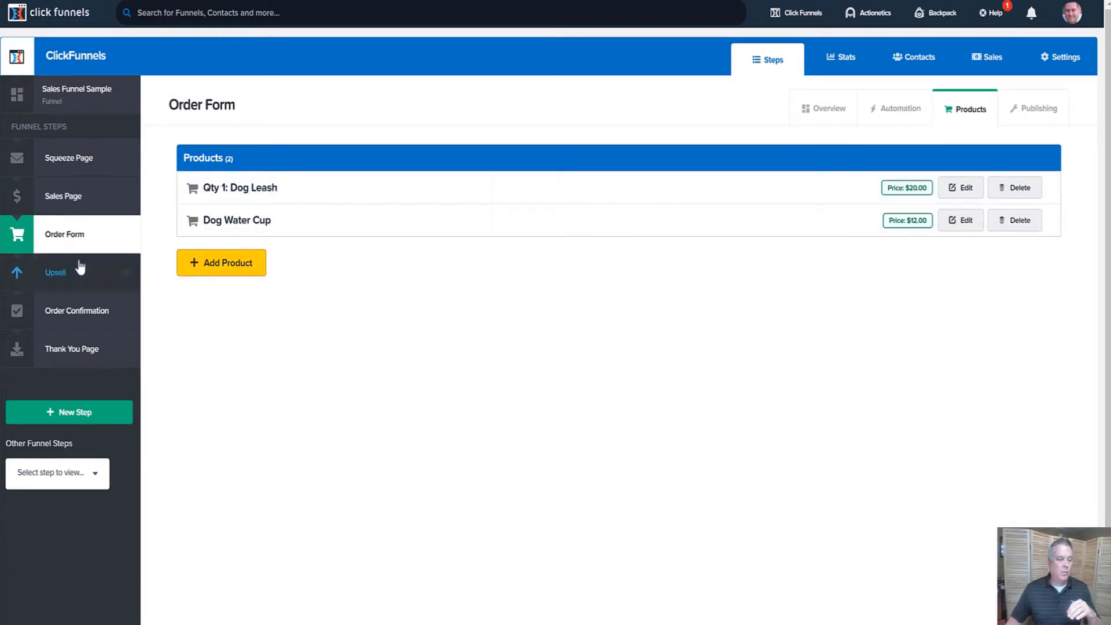
Open the Order Form page in the page editor and select its "Have Questions?" headline.
left_click(823, 110)
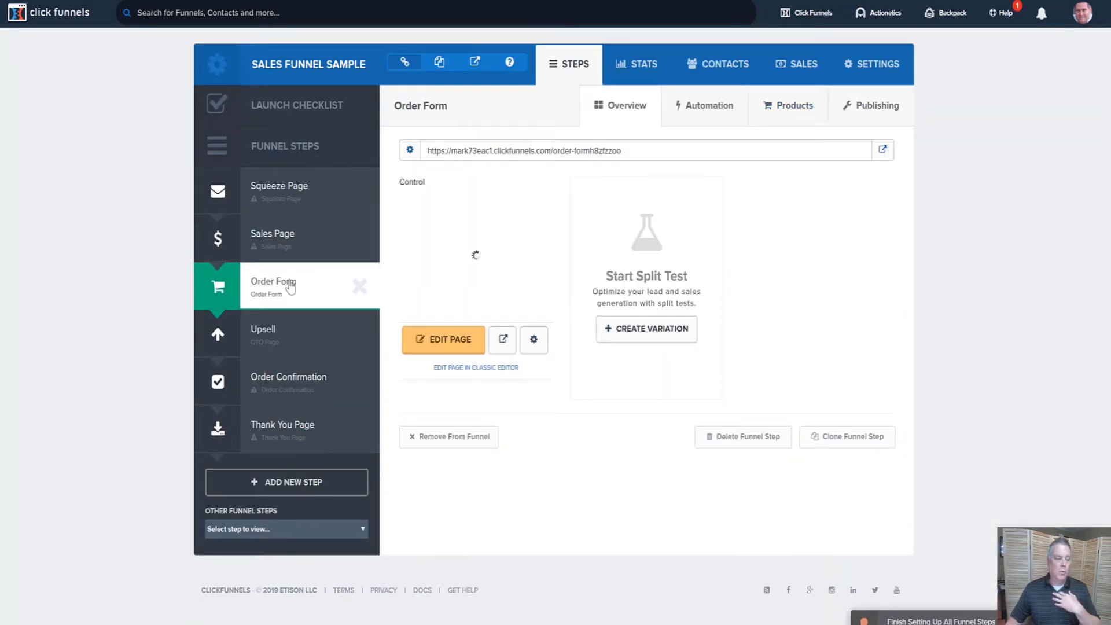
left_click(472, 344)
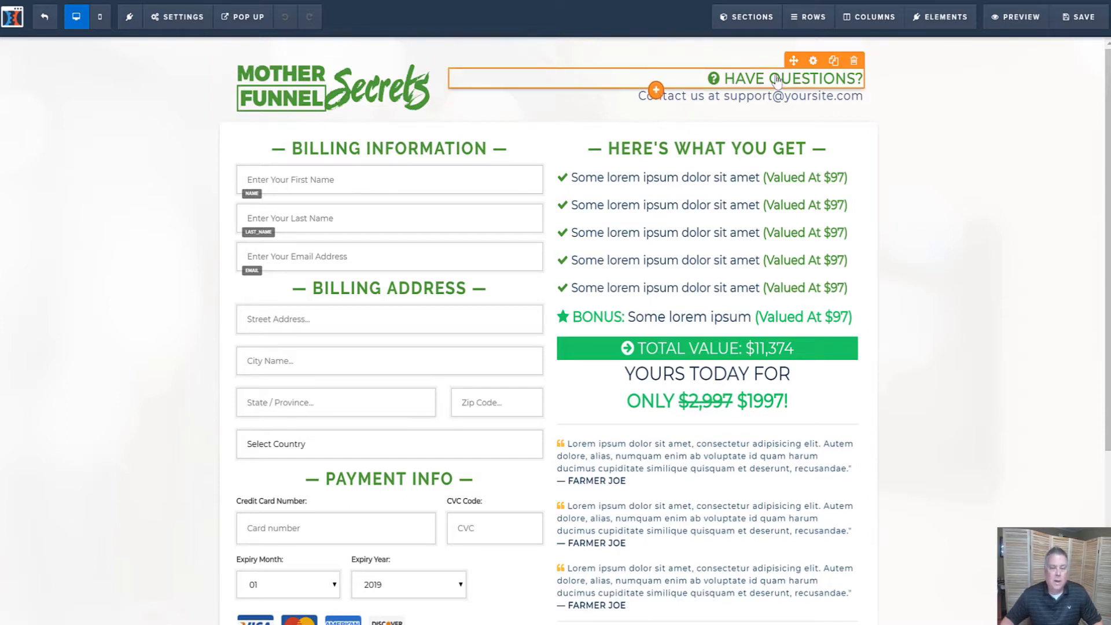
left_click(752, 81)
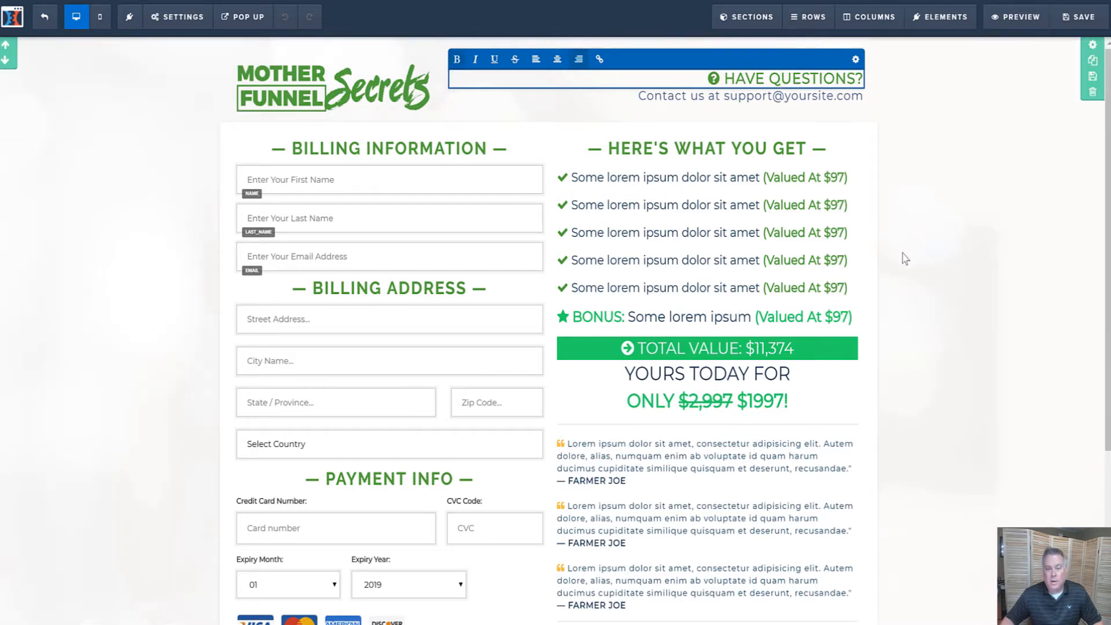
Look over the order form page in the editor and open its preview in an incognito window.
scroll(906, 259, "down", 5)
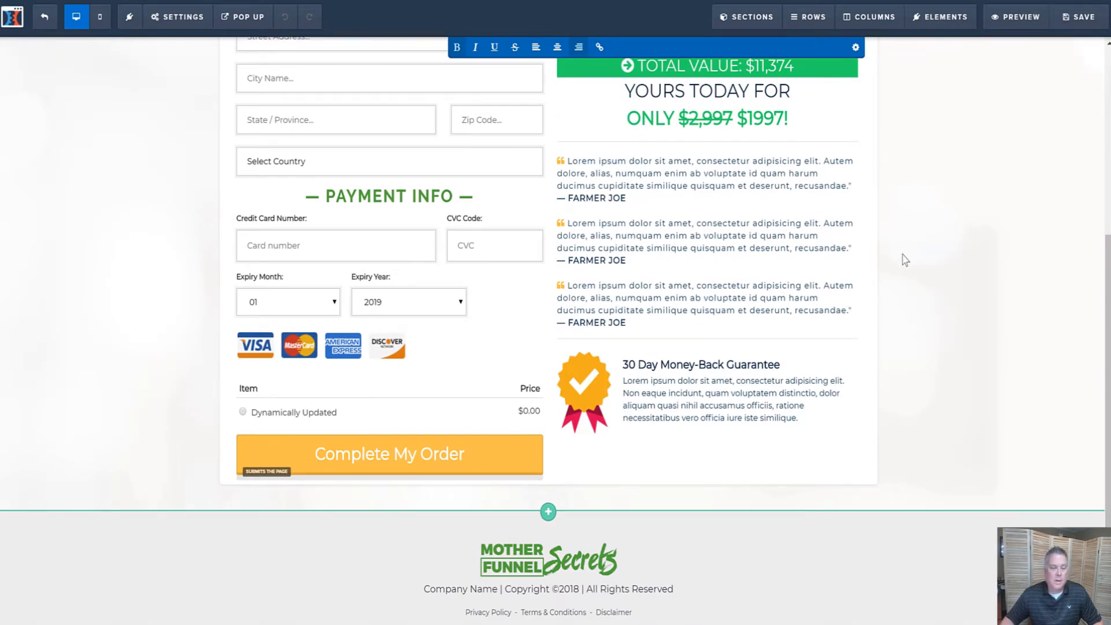
scroll(903, 258, "up", 3)
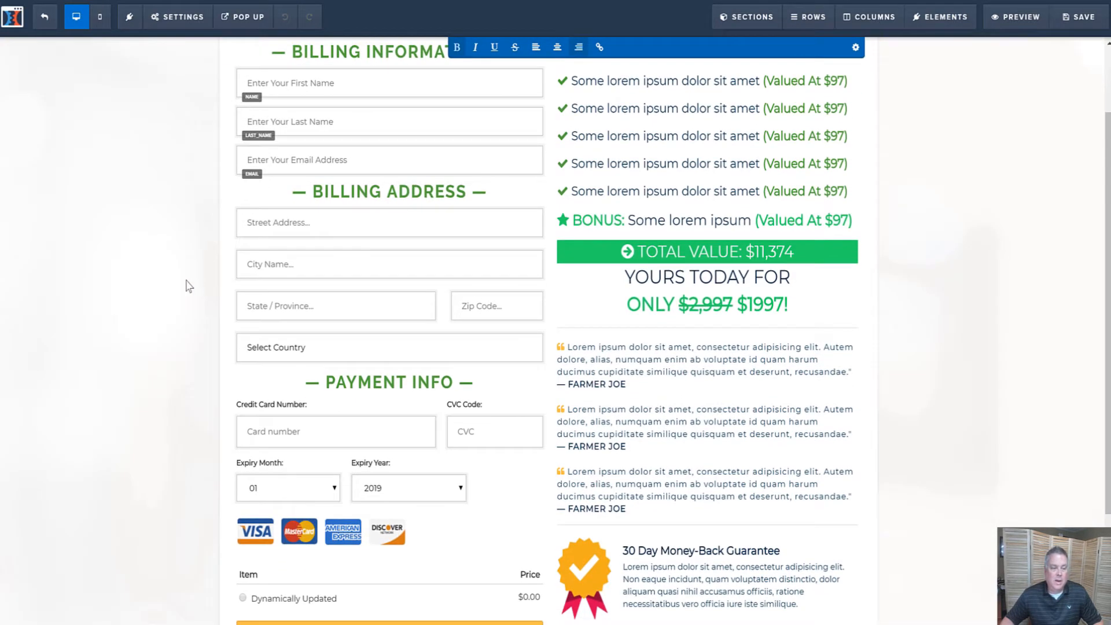
scroll(186, 285, "down", 2)
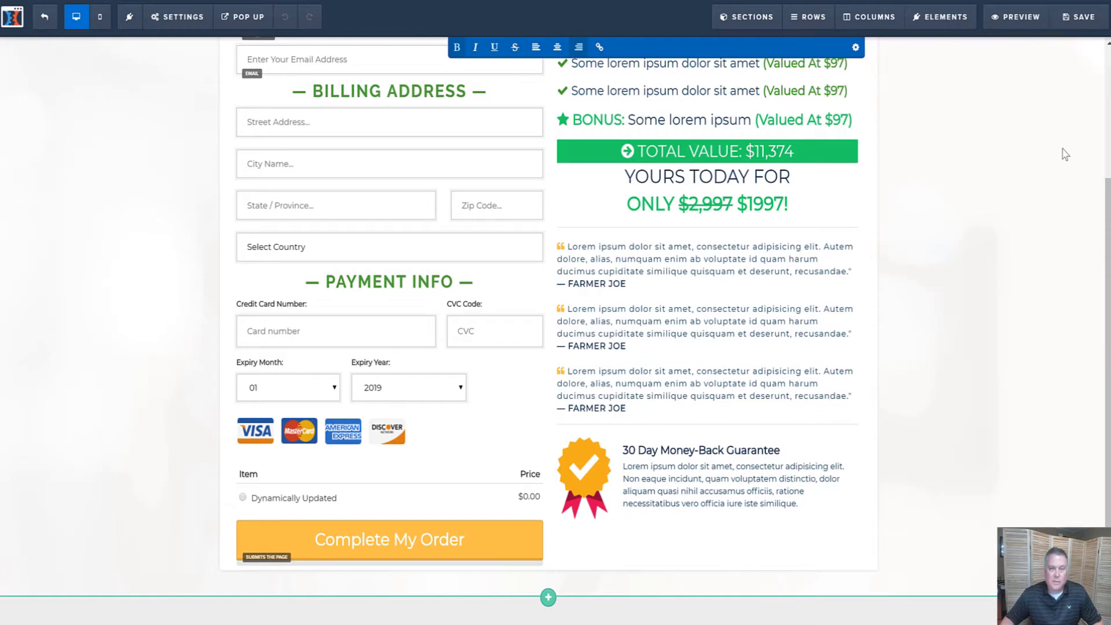
right_click(1021, 26)
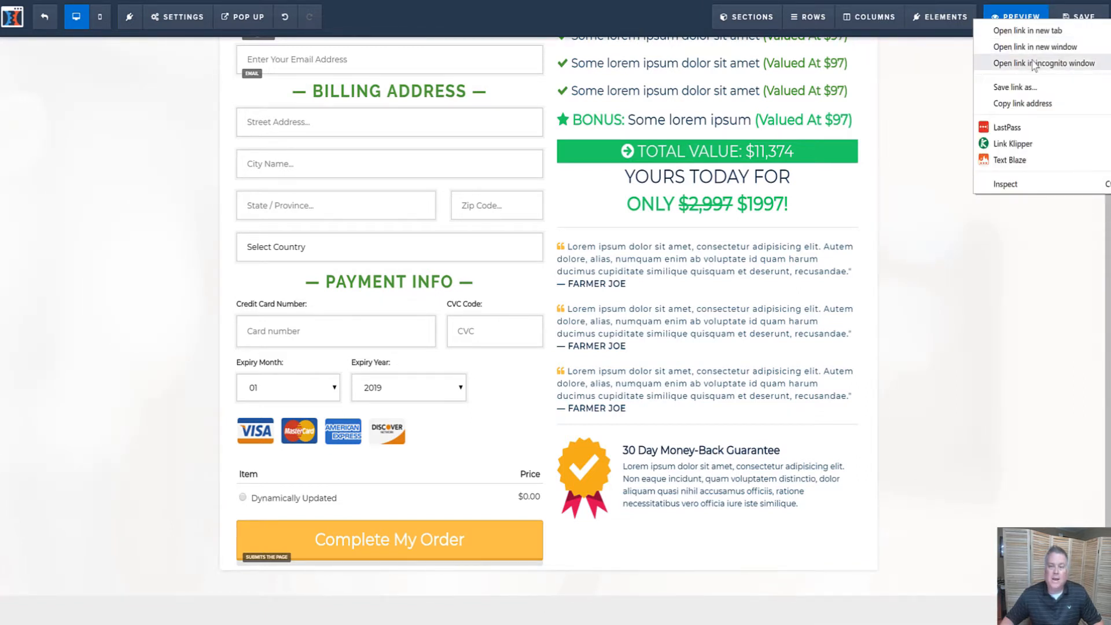
left_click(1033, 64)
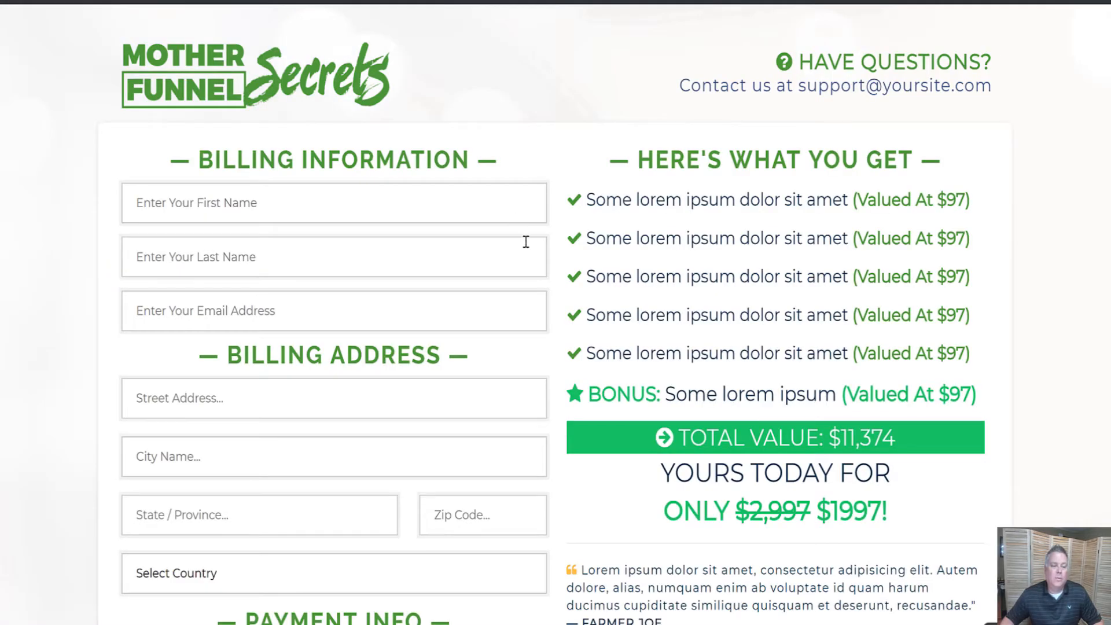
Examine the previewed order form from the billing fields down to the product selection, and close the preview window.
scroll(526, 242, "down", 1)
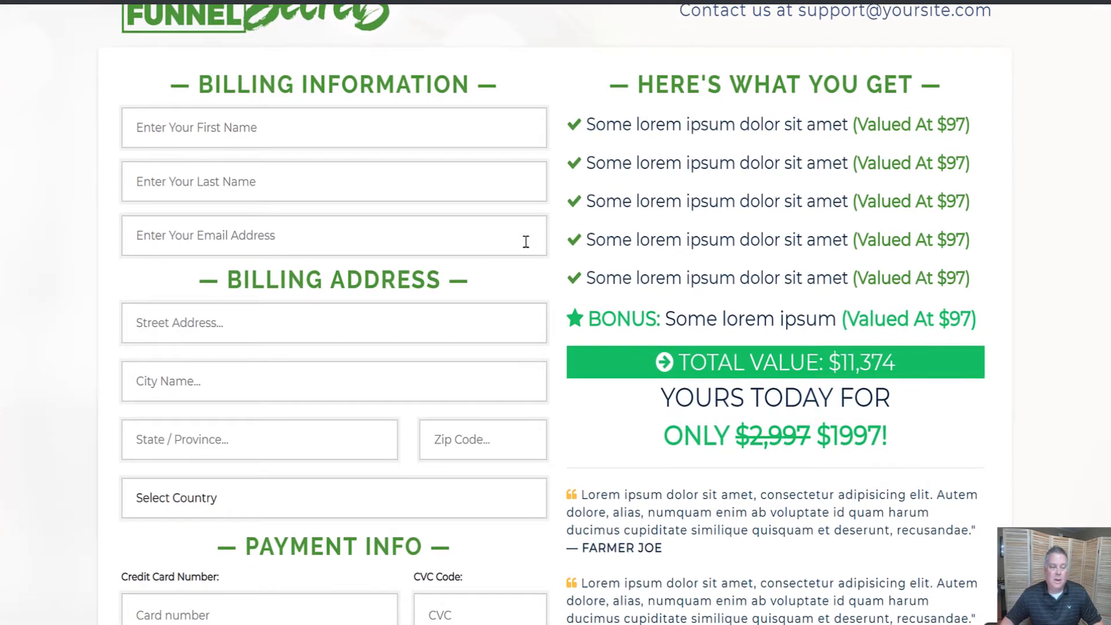
scroll(526, 242, "down", 2)
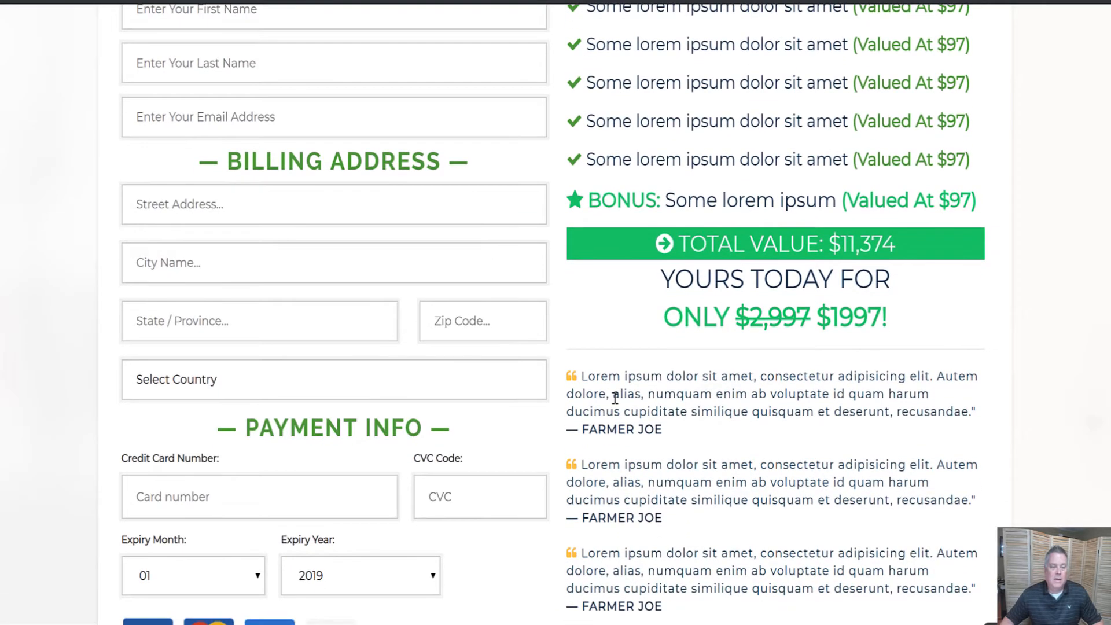
scroll(634, 396, "down", 1)
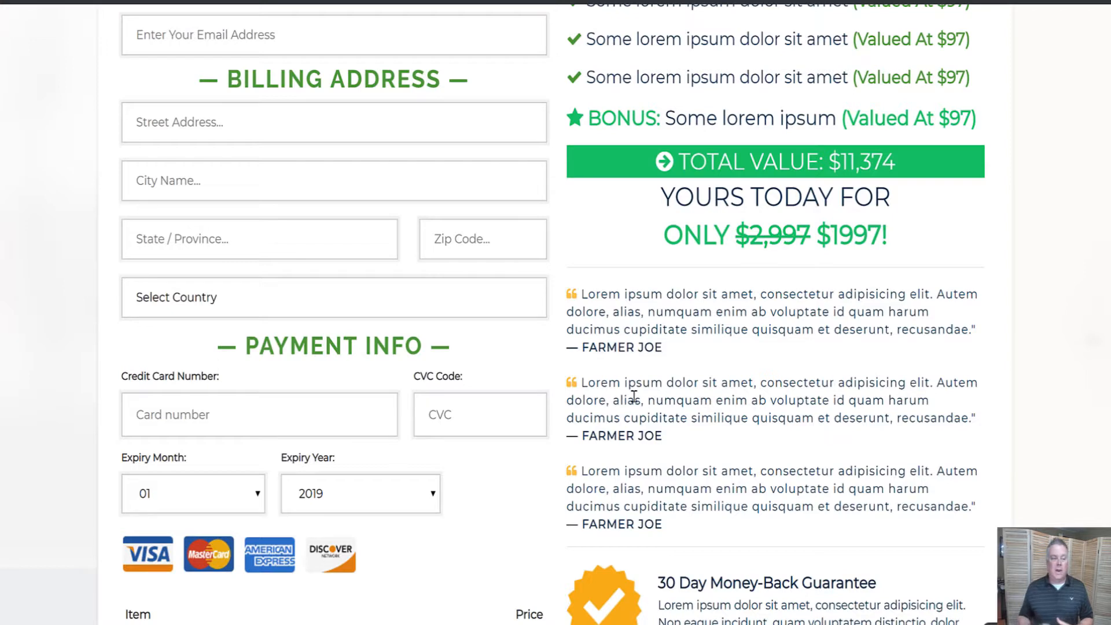
scroll(625, 341, "down", 4)
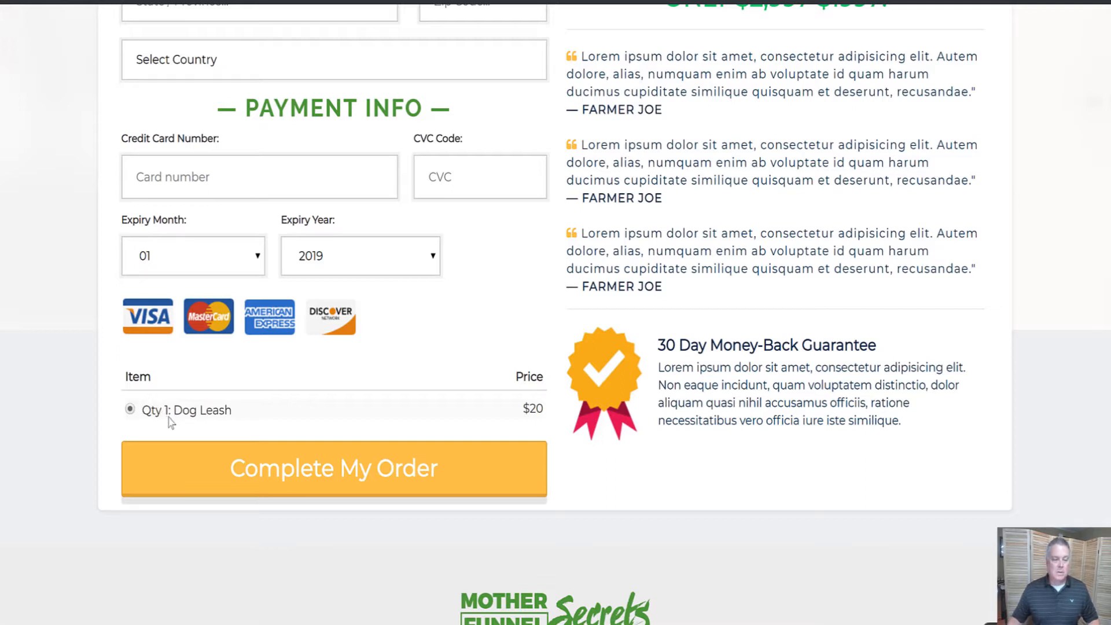
scroll(221, 401, "up", 9)
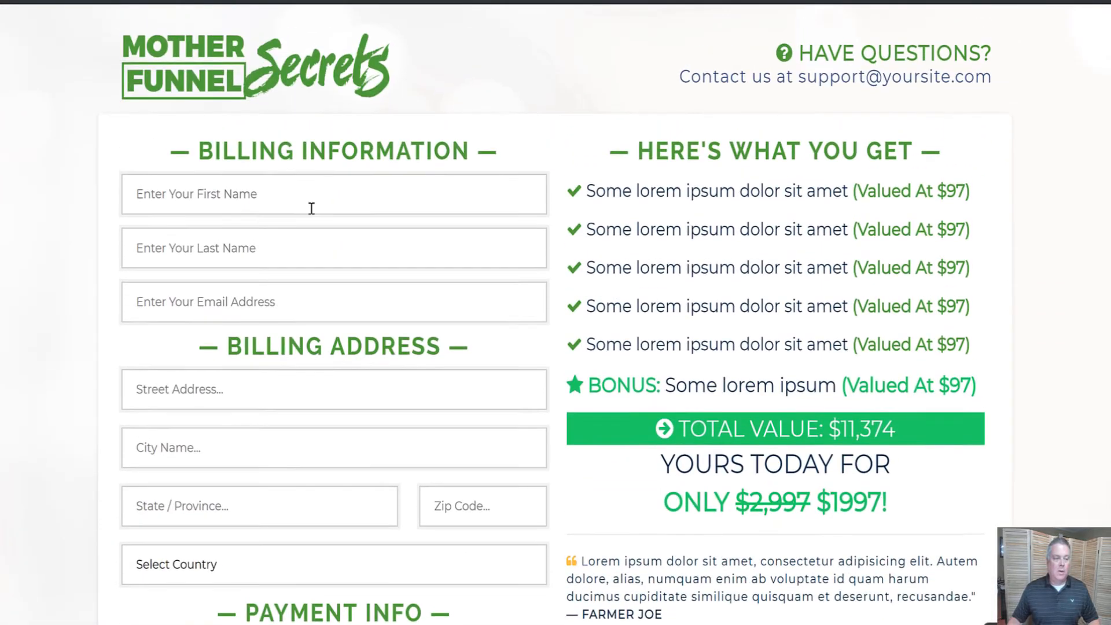
scroll(243, 373, "down", 8)
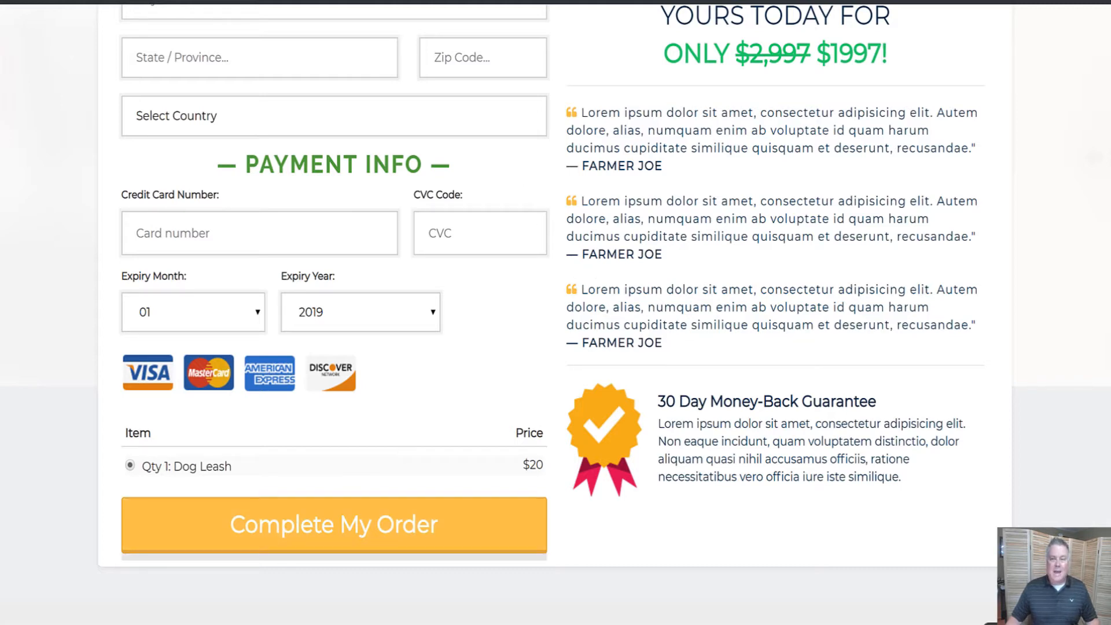
left_click_drag(813, 0, 788, 84)
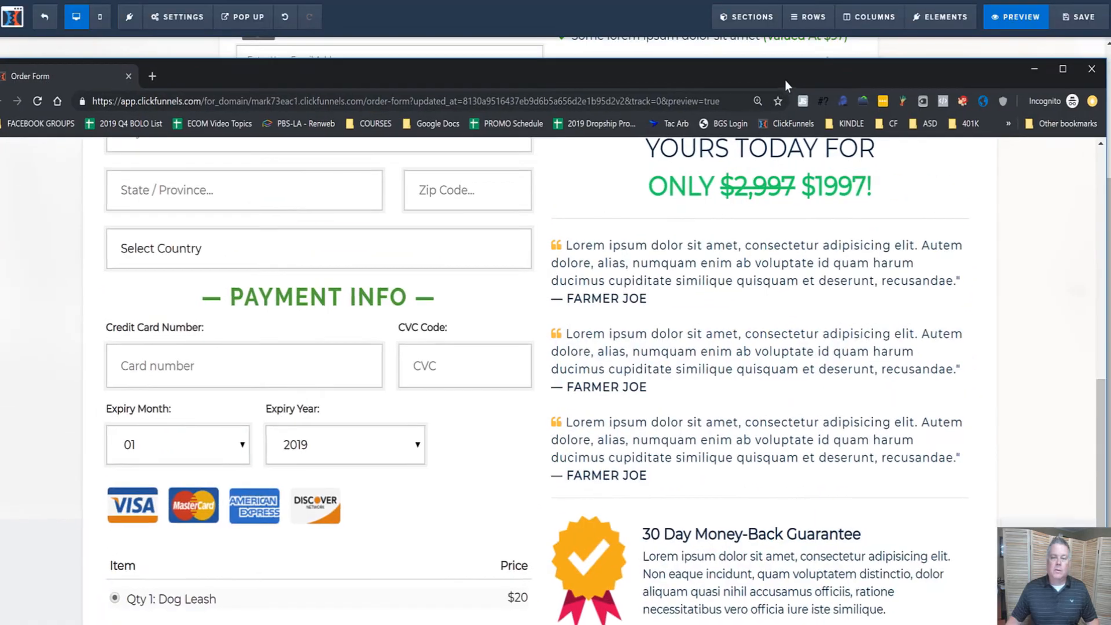
left_click(1087, 73)
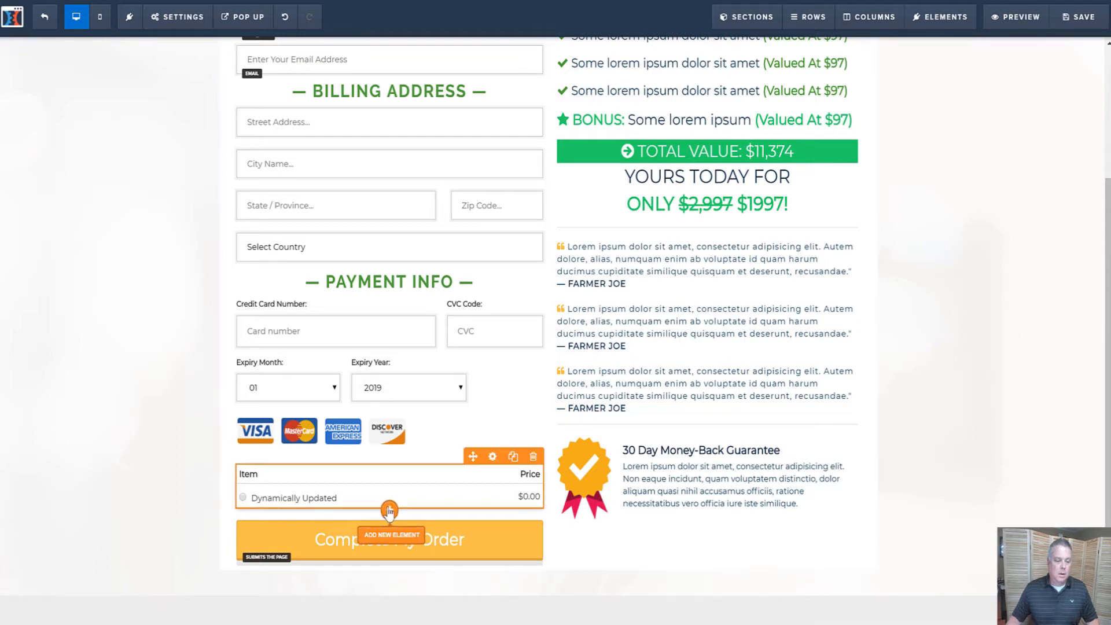
Search the elements for "order" and add an Order Bump between the product selection and the Complete My Order button.
left_click(389, 510)
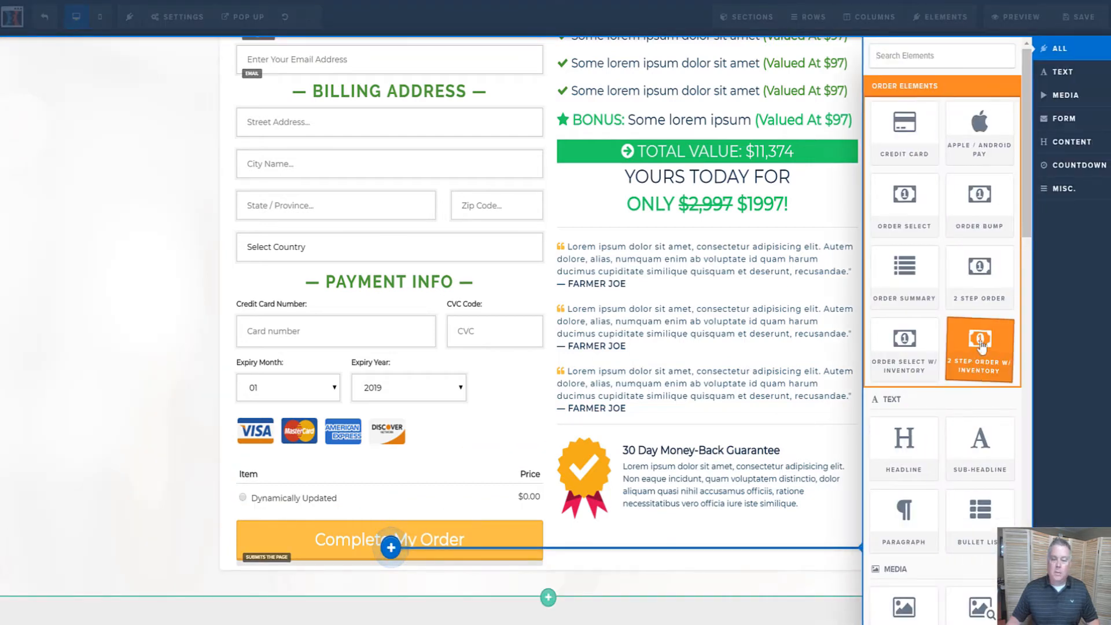
left_click(922, 58)
type("order")
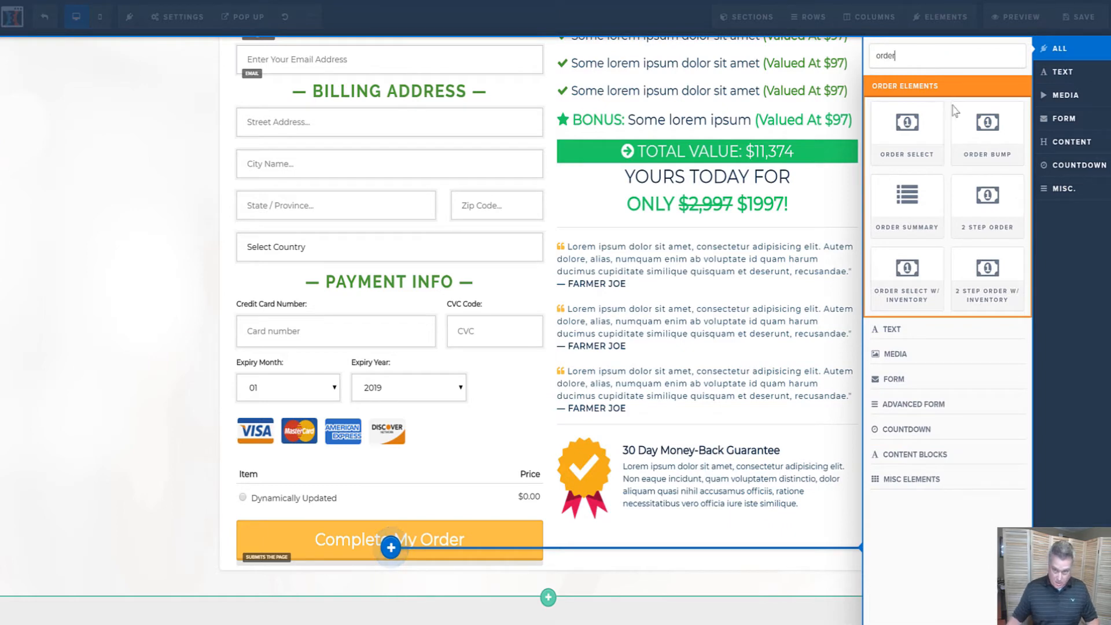
left_click(986, 130)
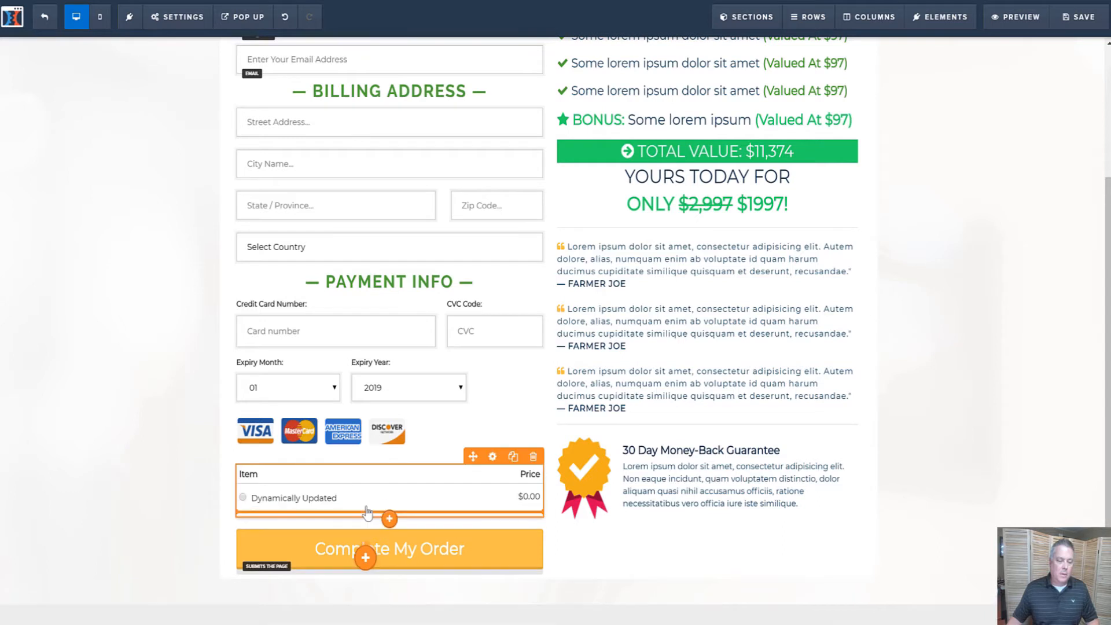
scroll(395, 519, "down", 1)
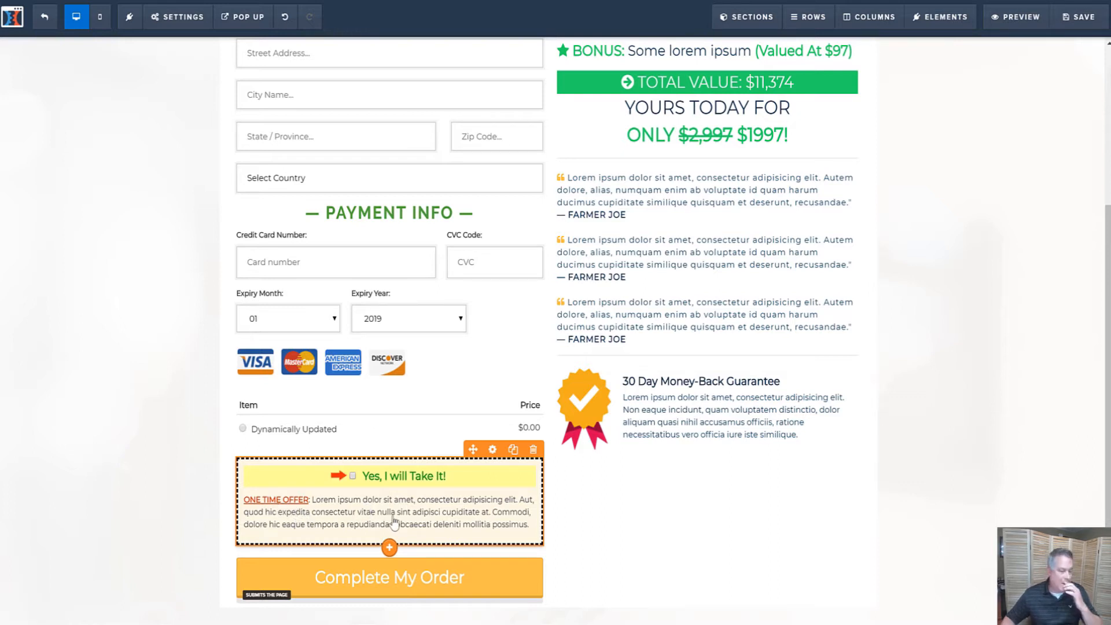
Review the order bump's headline and offer text settings, its themes and its advanced options, and close them without changes.
left_click(497, 512)
left_click_drag(1052, 227, 1105, 228)
left_click_drag(1033, 192, 1082, 194)
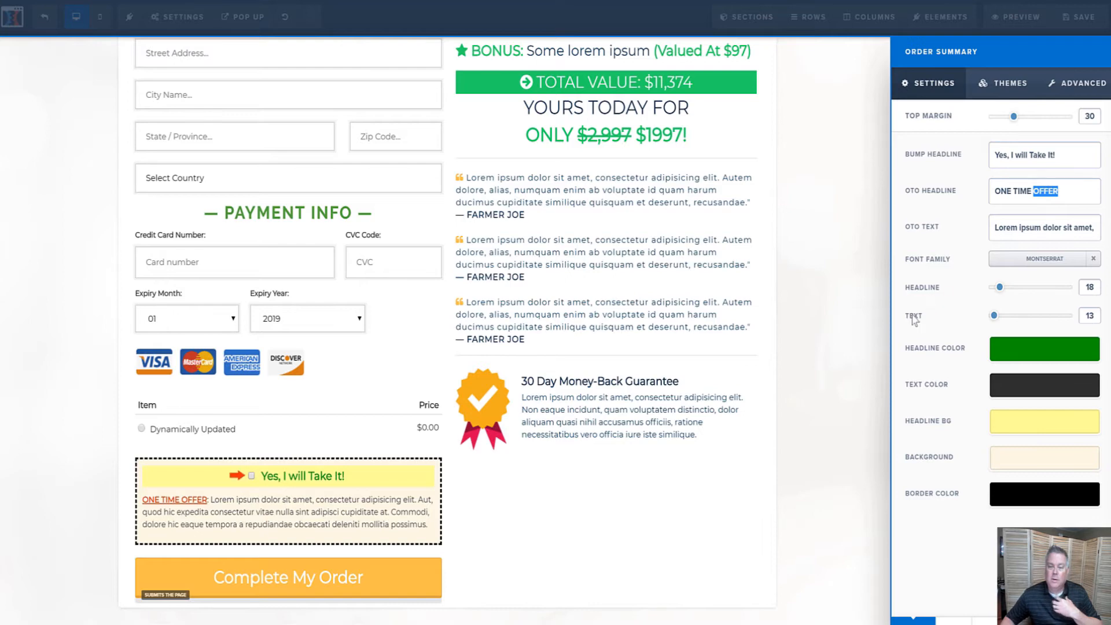
left_click(1004, 83)
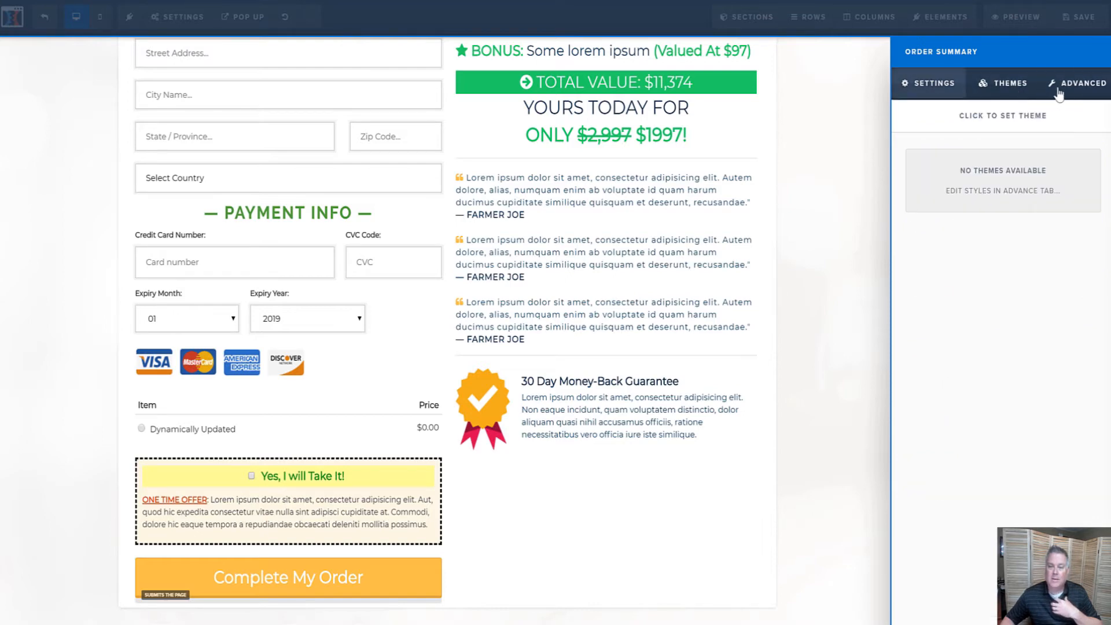
left_click(1077, 82)
left_click(829, 345)
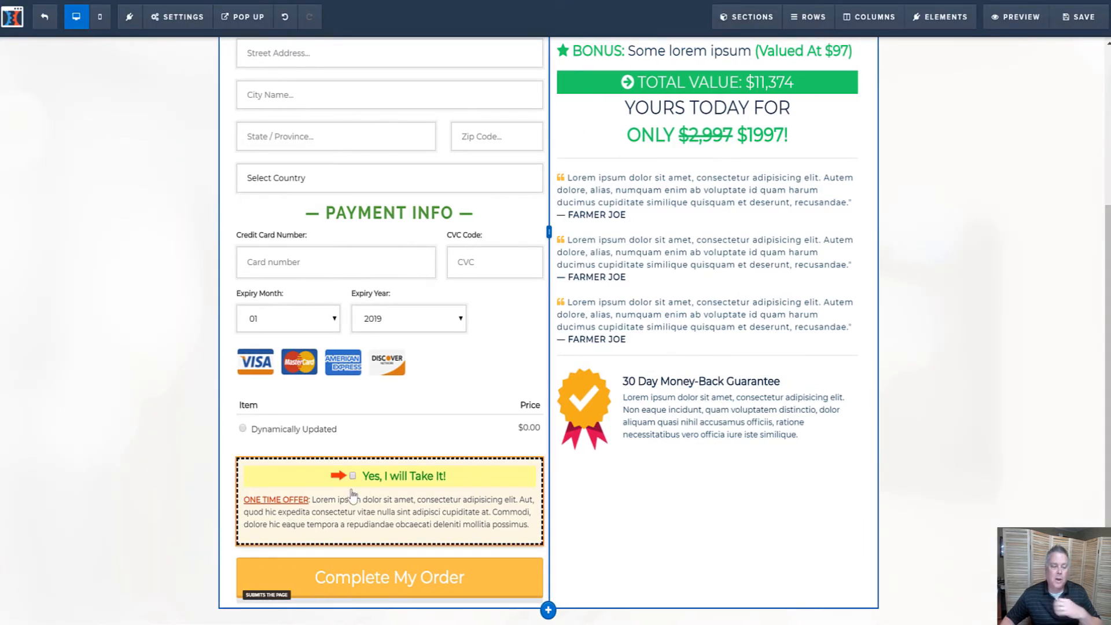
Save the order form page and preview it in an incognito window down to the order bump.
left_click(1090, 29)
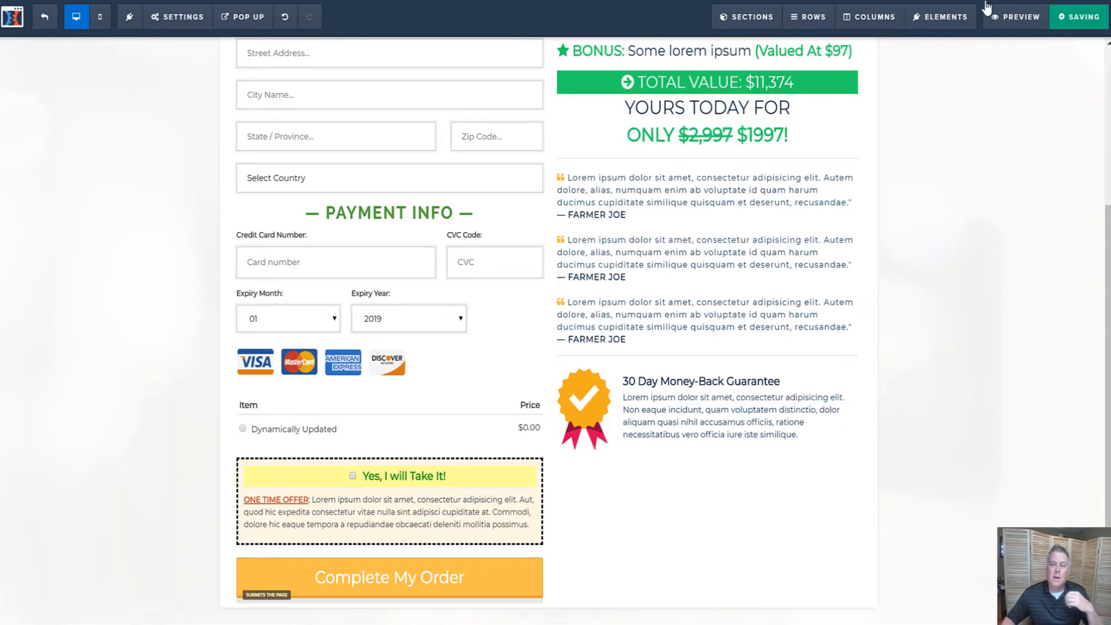
right_click(992, 20)
left_click(1027, 65)
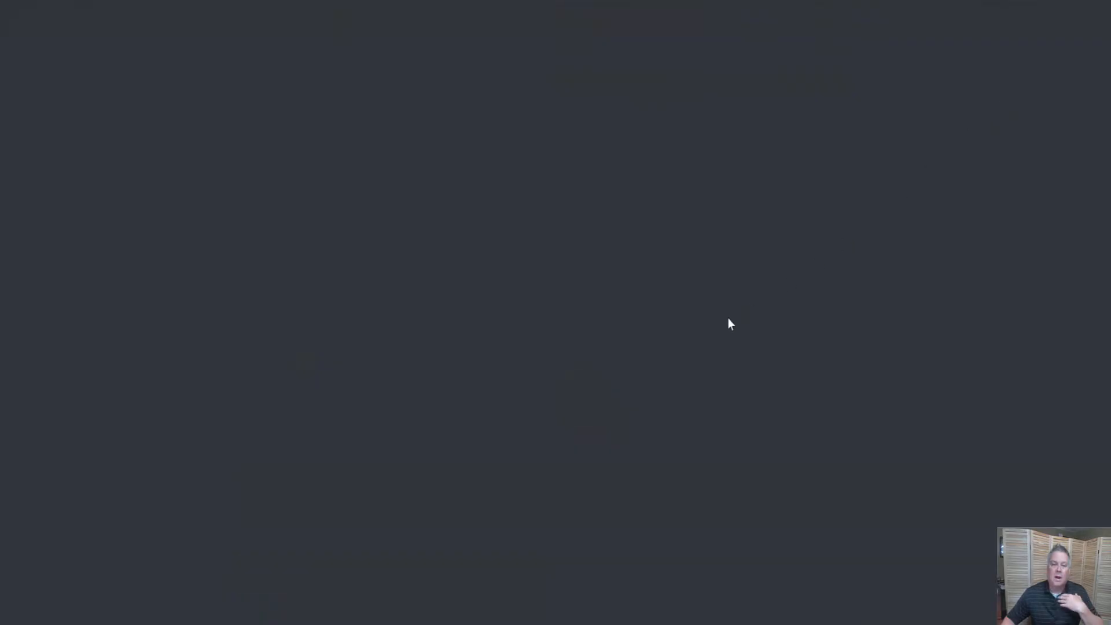
scroll(606, 421, "down", 10)
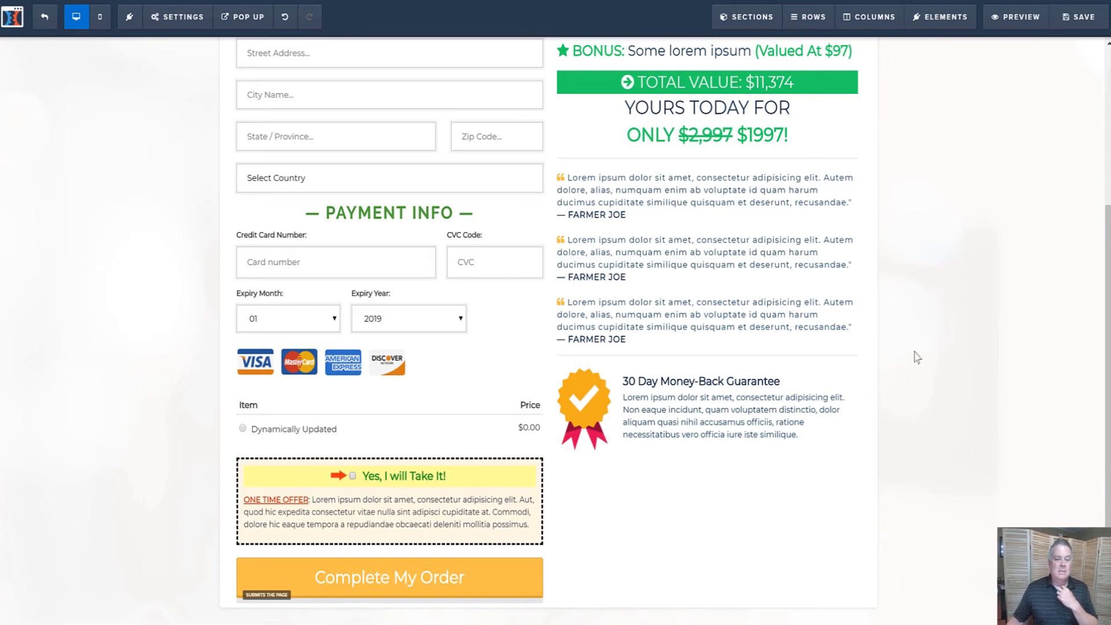
Save the order form page again and exit the editor to the funnel's Order Form step.
scroll(914, 356, "up", 5)
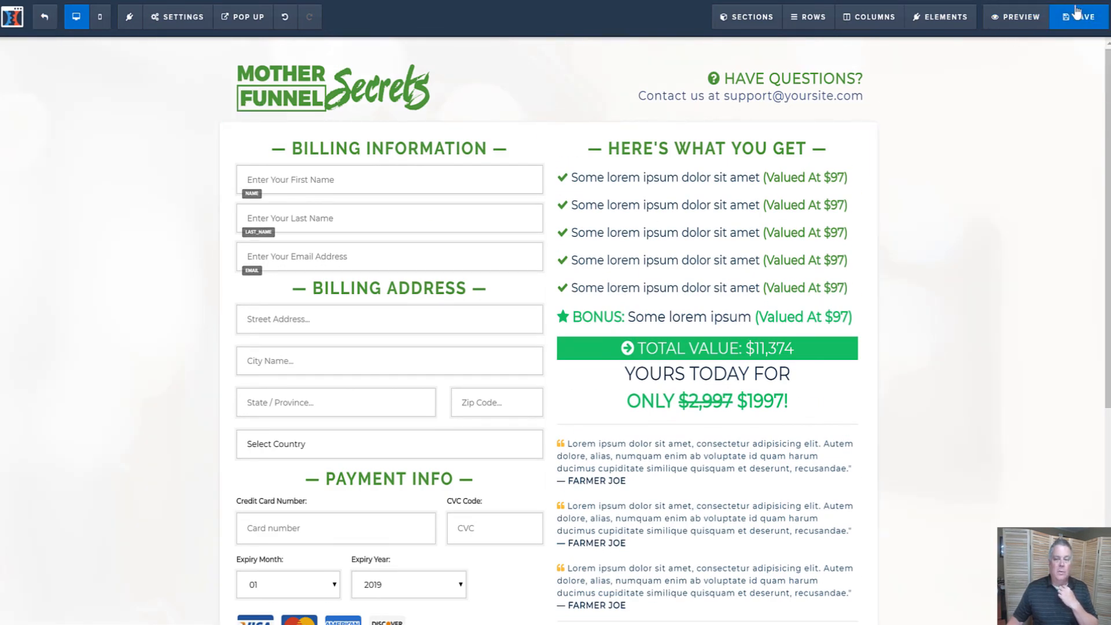
left_click(1090, 21)
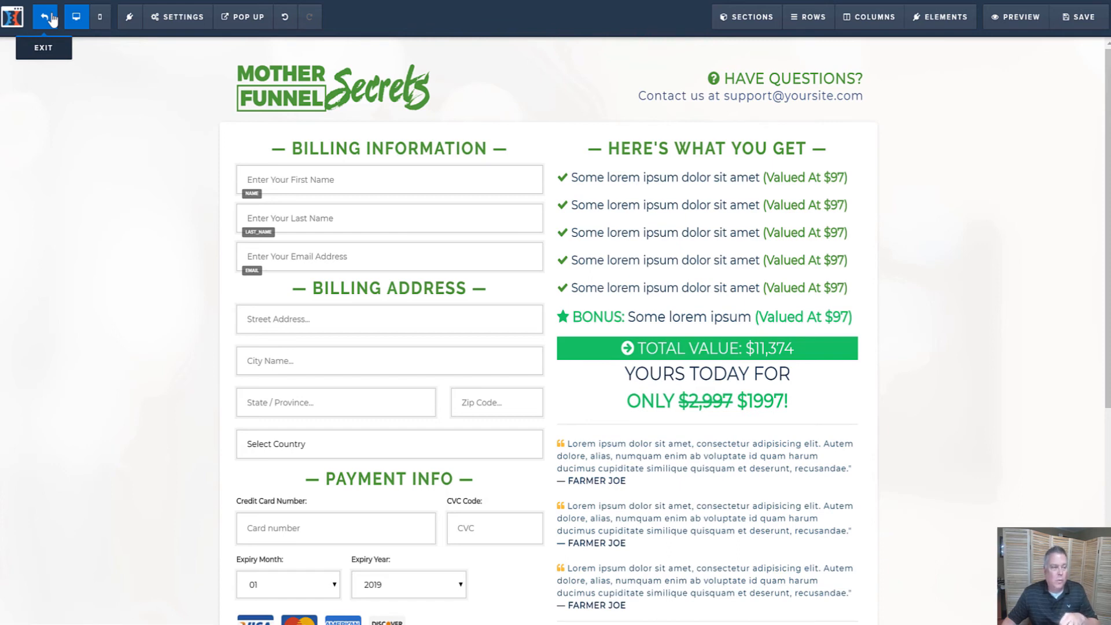
left_click(51, 19)
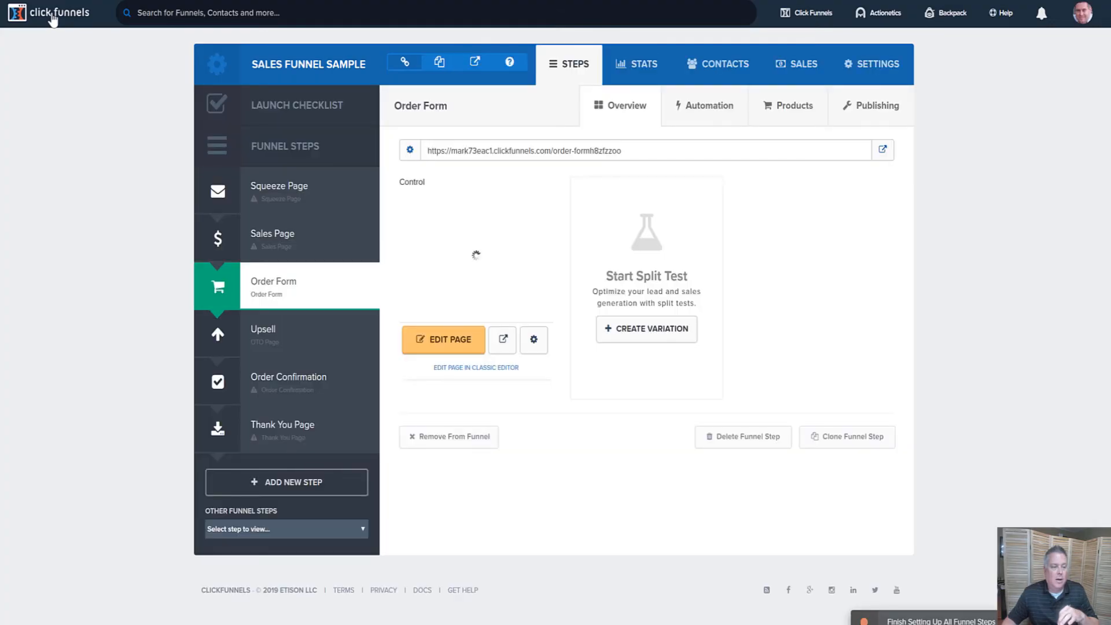